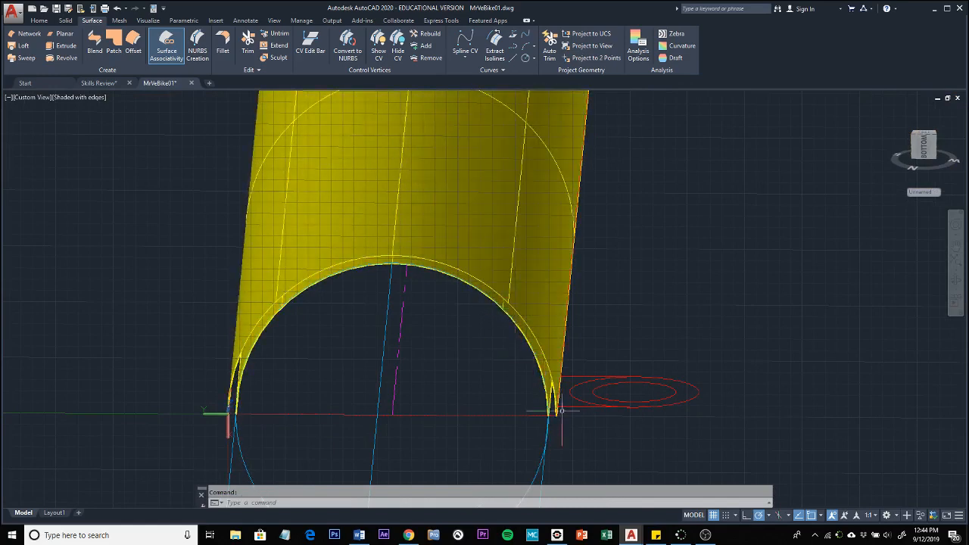
Isolate the 3D Frame layer using the outer half-tube surface as the reference object.
scroll(572, 423, "up", 3)
middle_click_drag(571, 423, 598, 407)
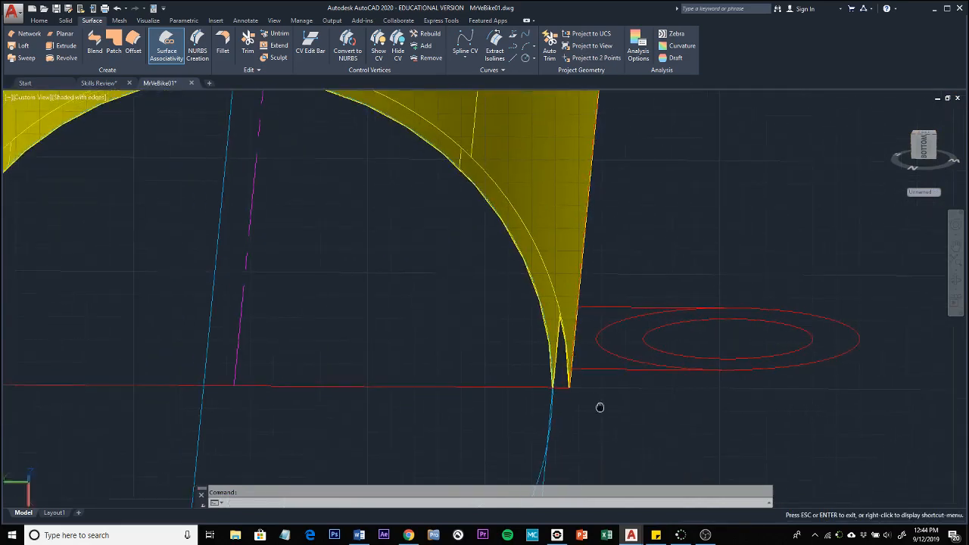
scroll(616, 397, "down", 1)
scroll(632, 386, "down", 1)
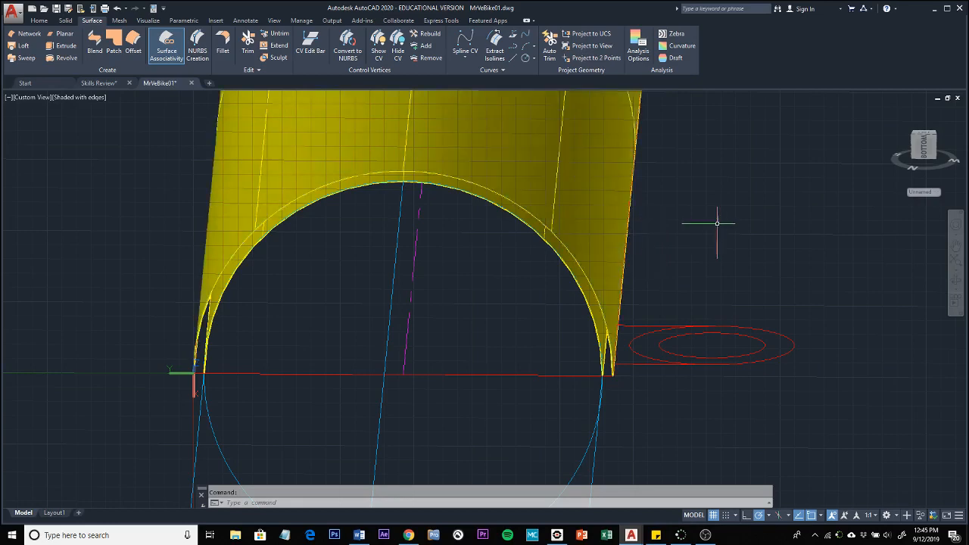
left_click(40, 22)
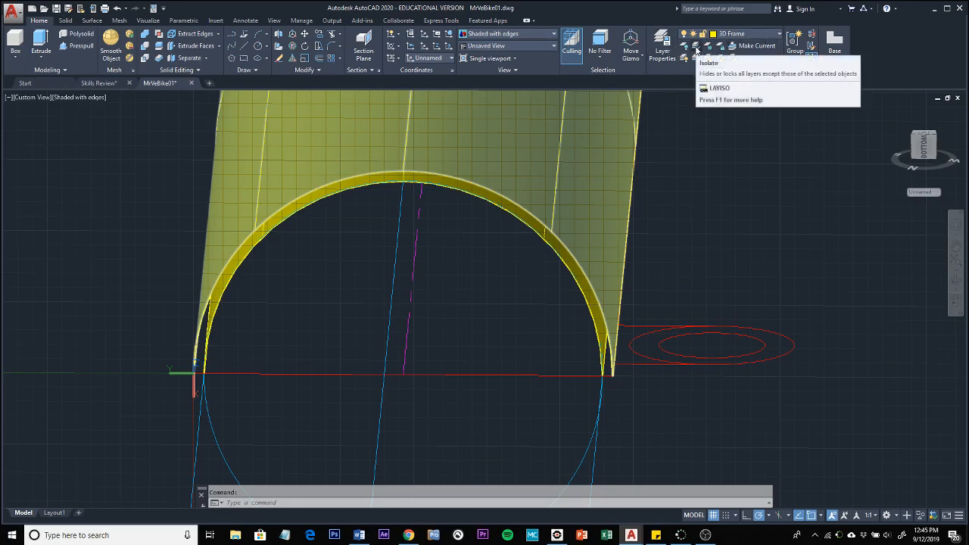
left_click(696, 48)
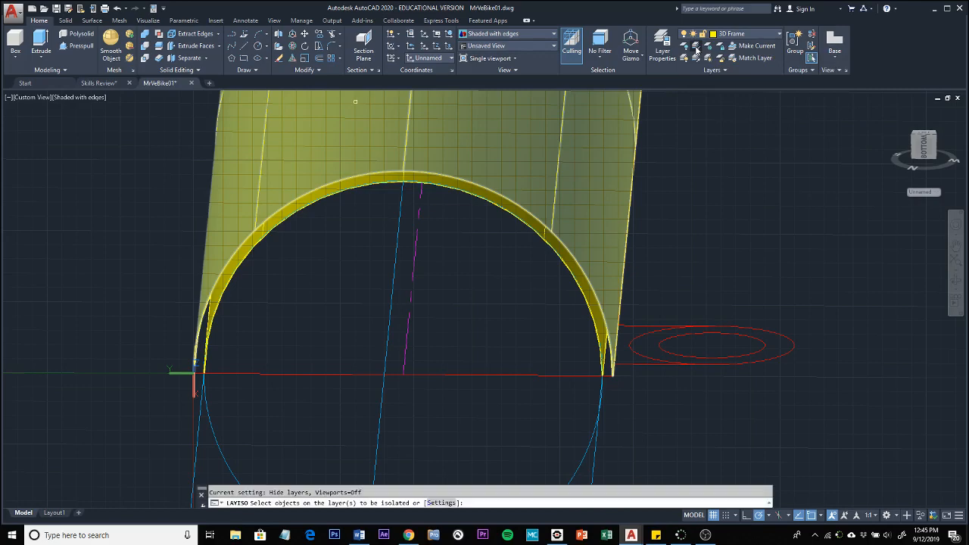
left_click(594, 214)
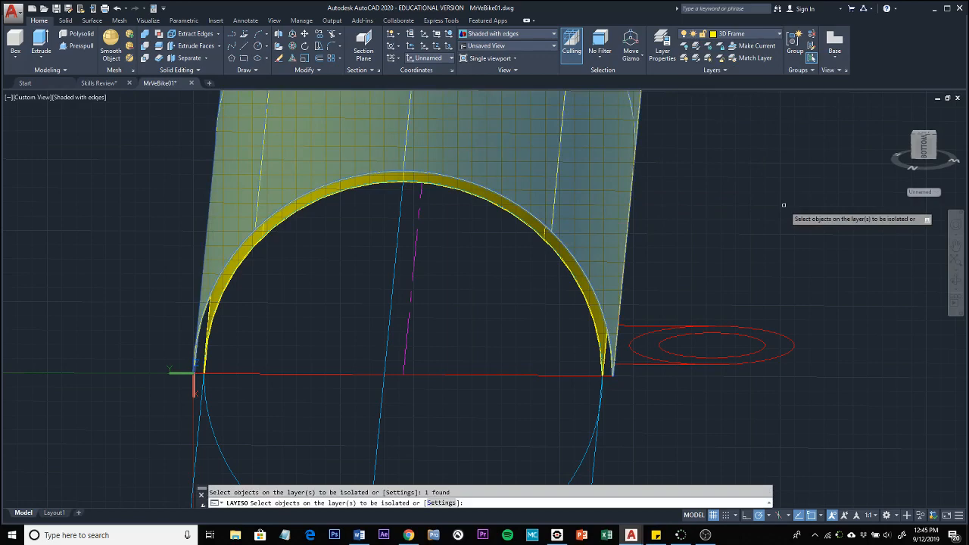
key("Return")
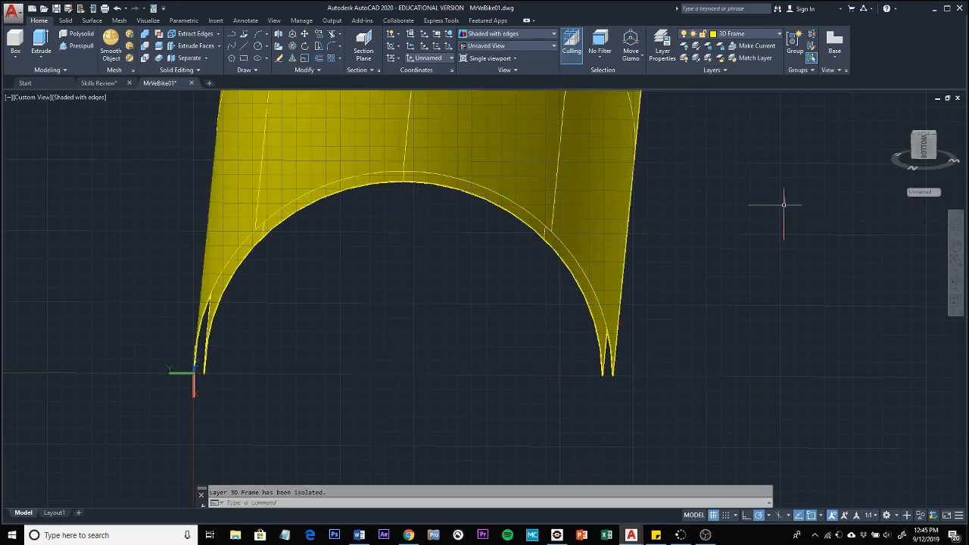
key("Escape")
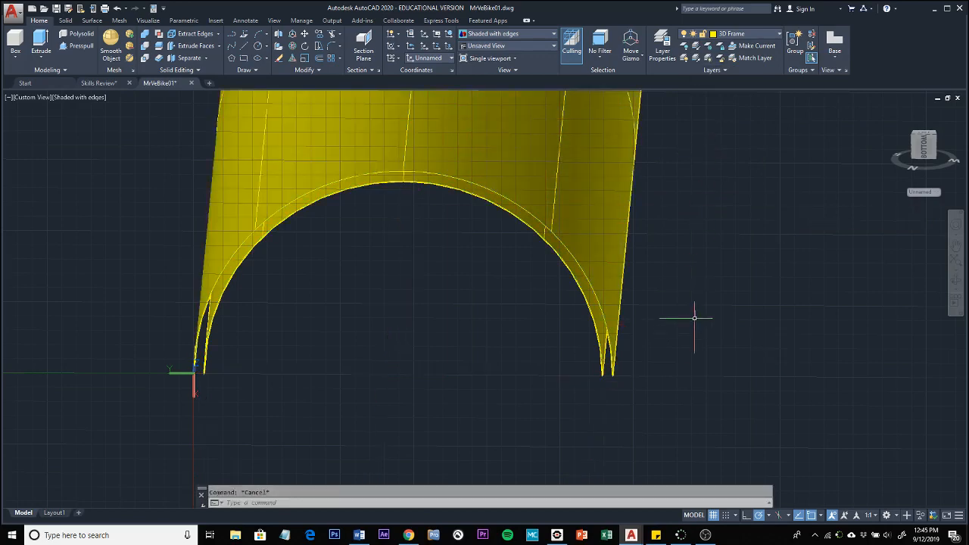
Extract a U-direction isoline curve from the outer half-tube surface along its open end.
middle_click_drag(671, 371, 627, 368, "shift")
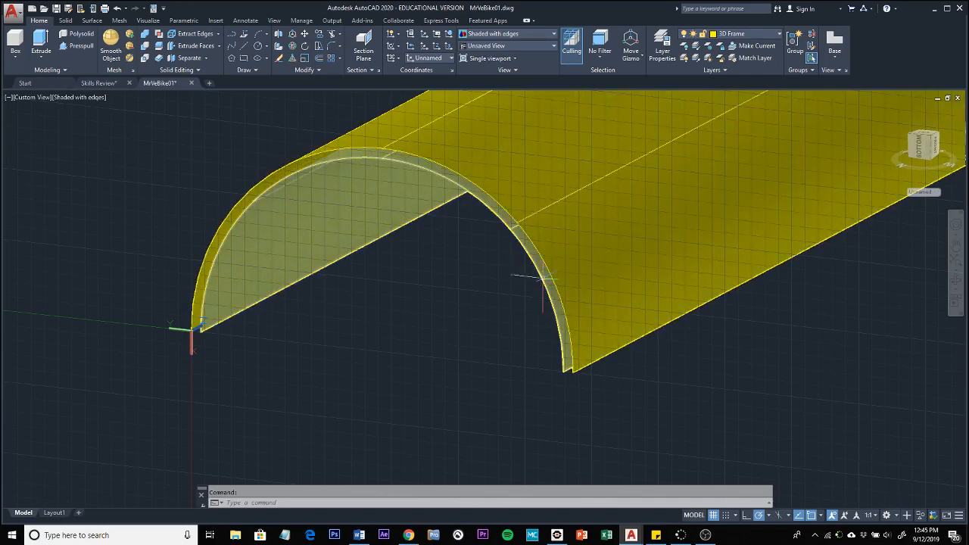
mouse_move(543, 277)
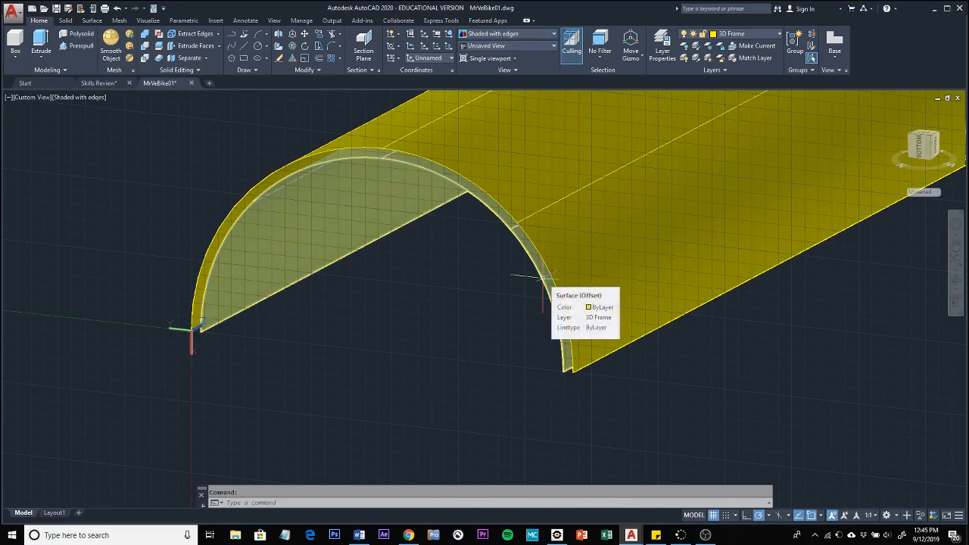
mouse_move(568, 259)
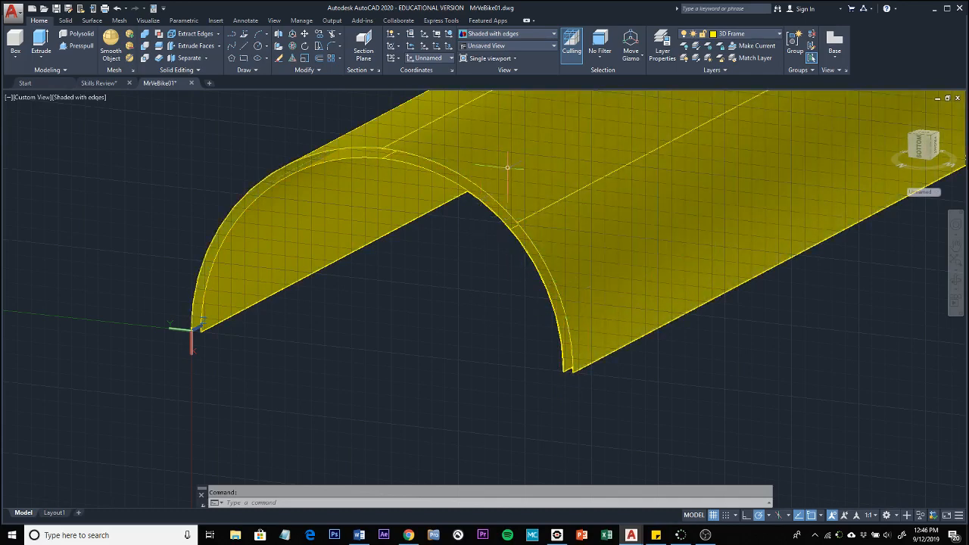
left_click(91, 21)
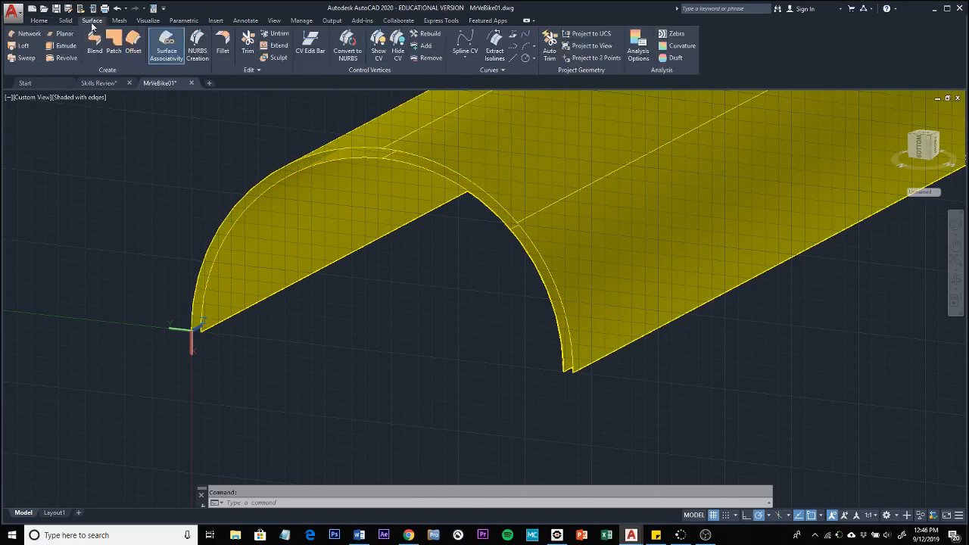
left_click(495, 43)
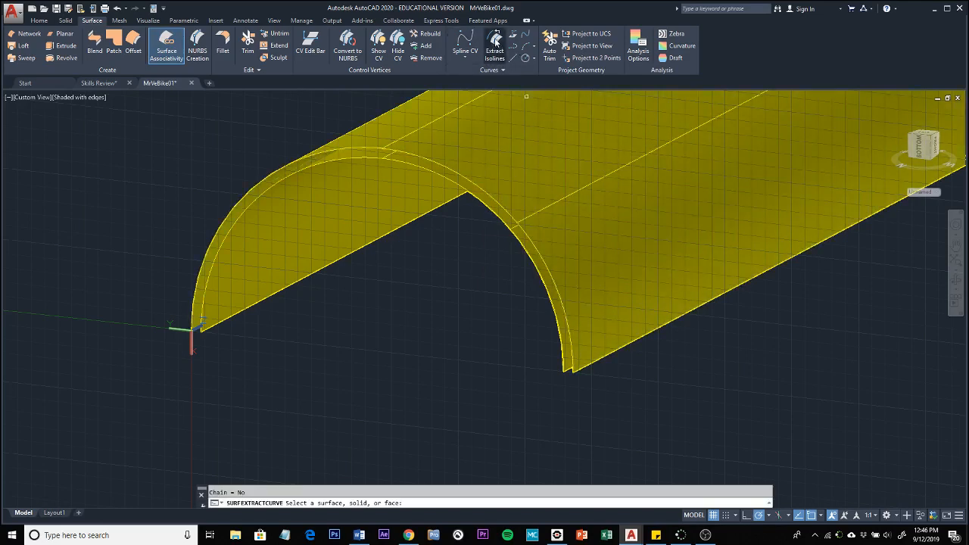
left_click(629, 249)
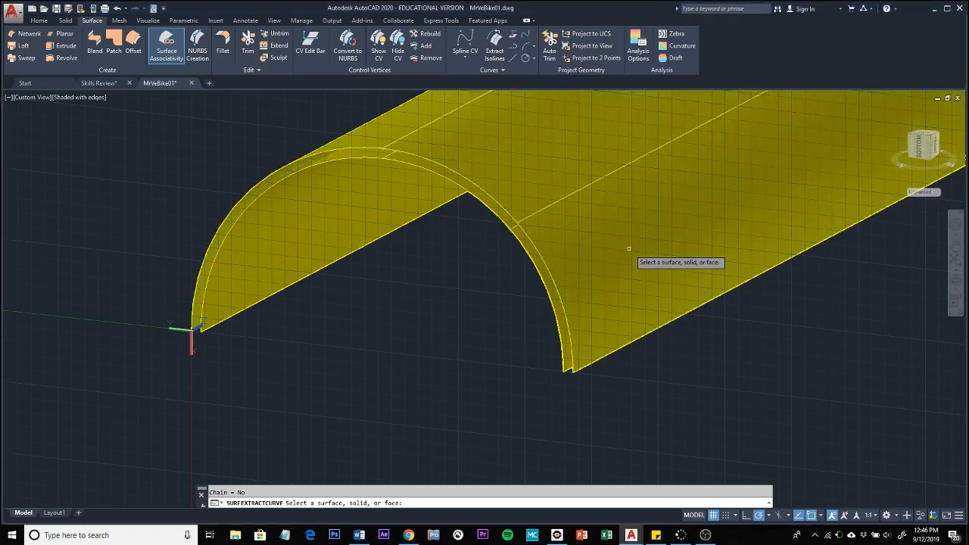
left_click(628, 249)
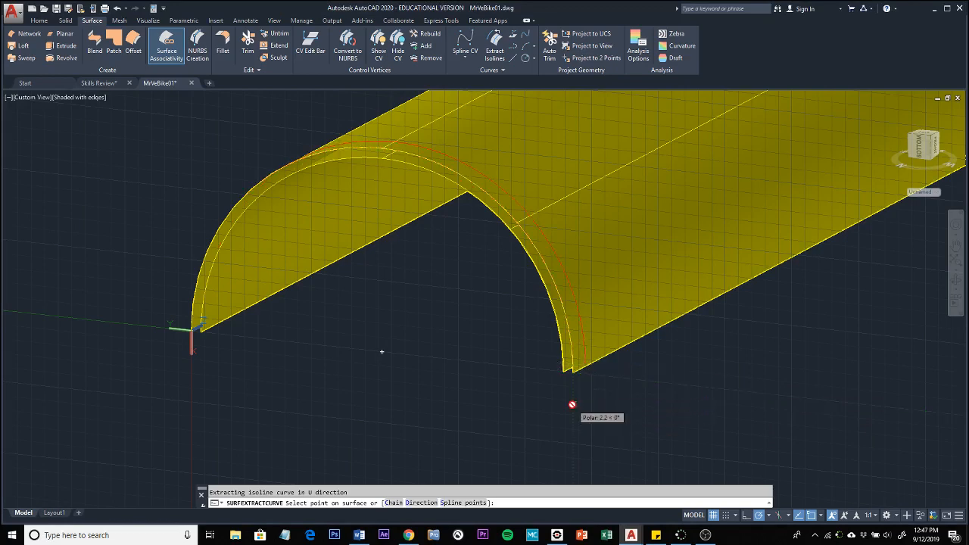
key("Escape")
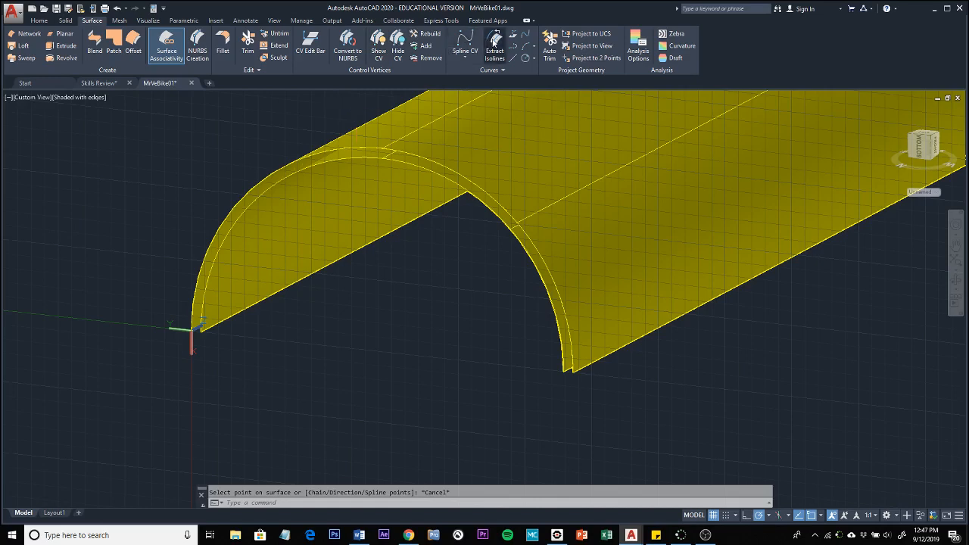
Extract a matching U-direction isoline curve from the inner offset surface at the same open end.
left_click(494, 41)
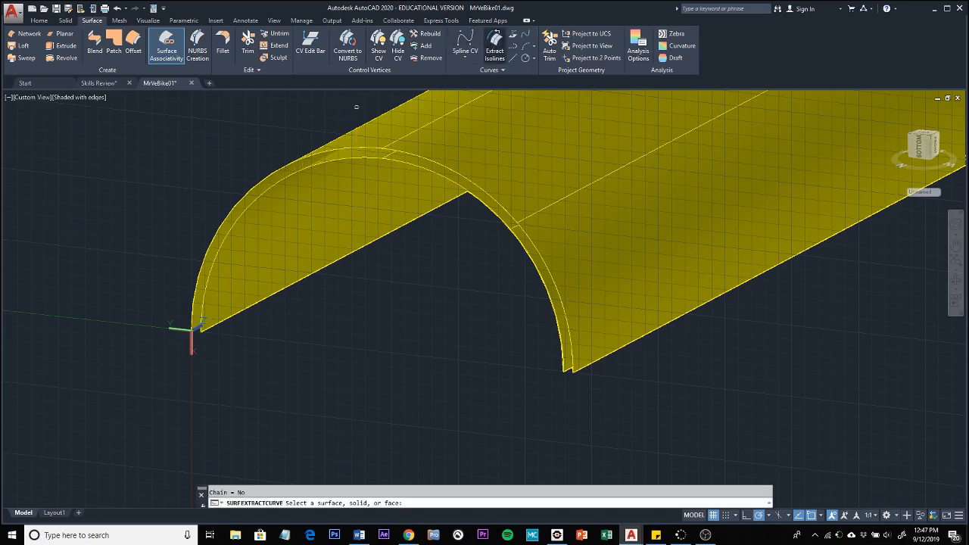
left_click(328, 219)
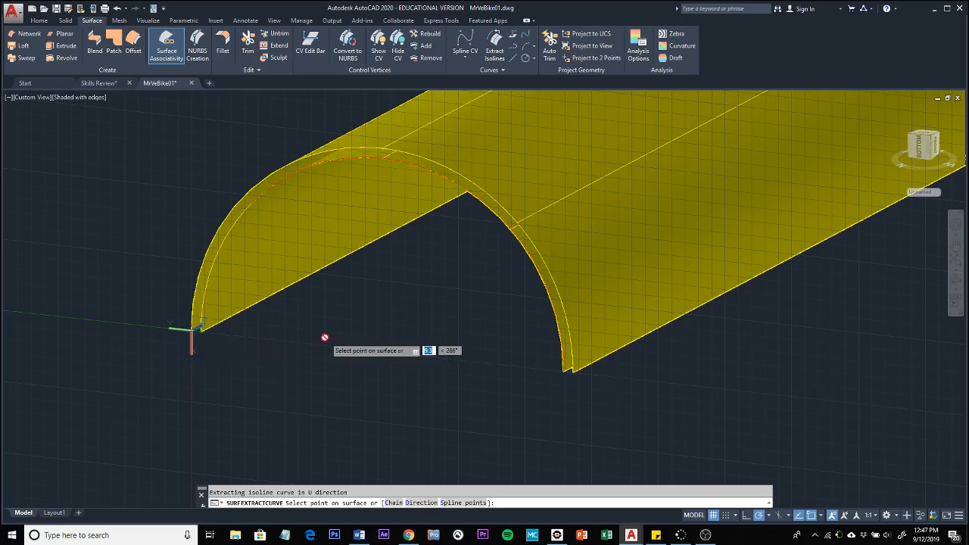
key("Return")
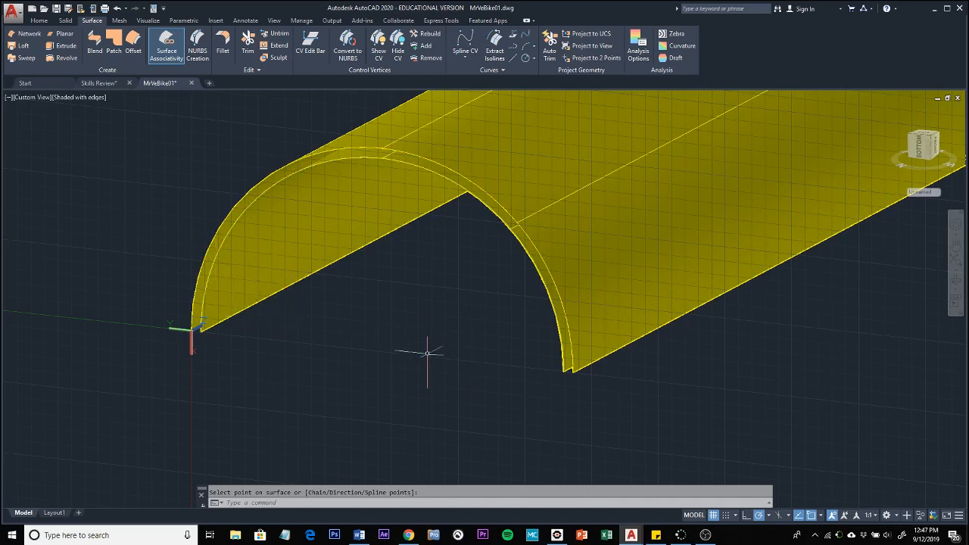
Move the UCS origin off the half-tube's corner, along the Y axis, to clear space beside the surface.
middle_click_drag(427, 352, 477, 333, "shift")
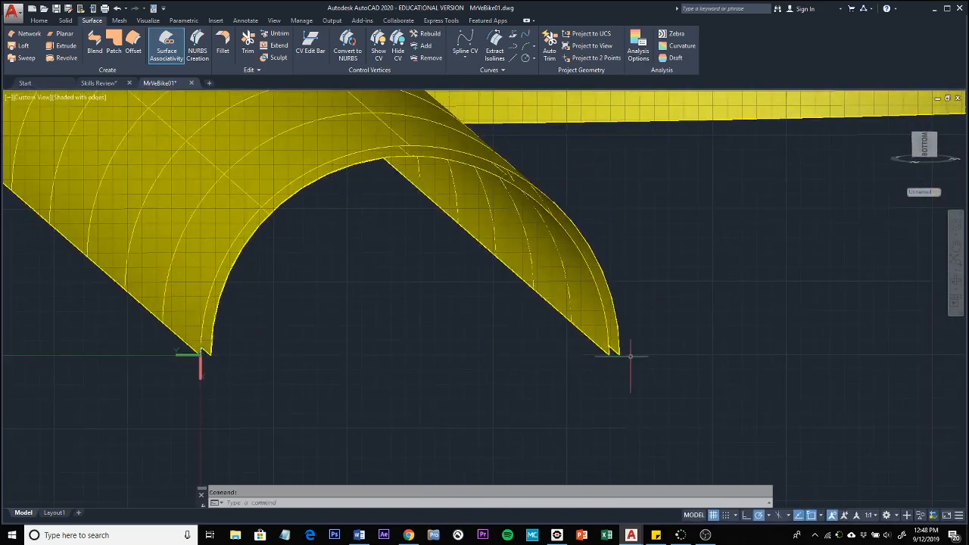
right_click(202, 364)
left_click(231, 371)
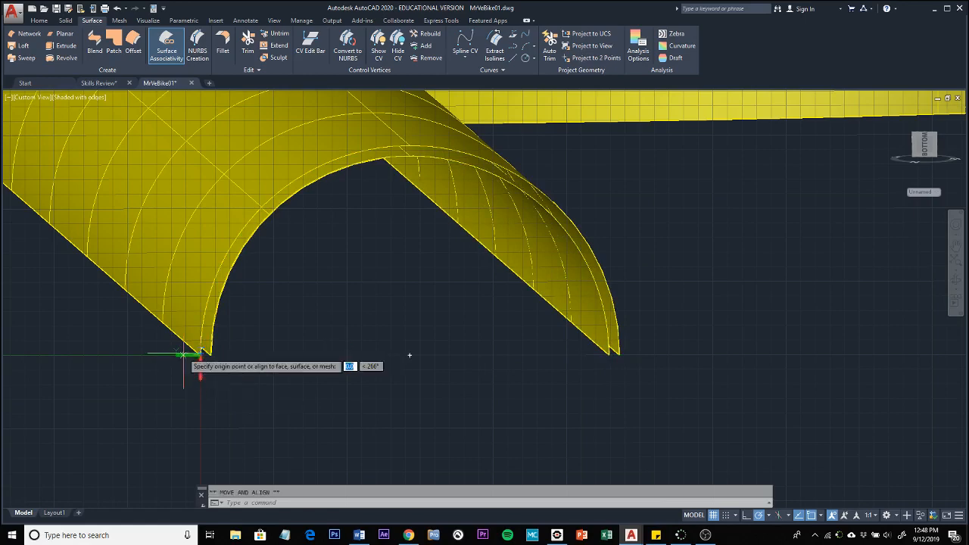
left_click(142, 355)
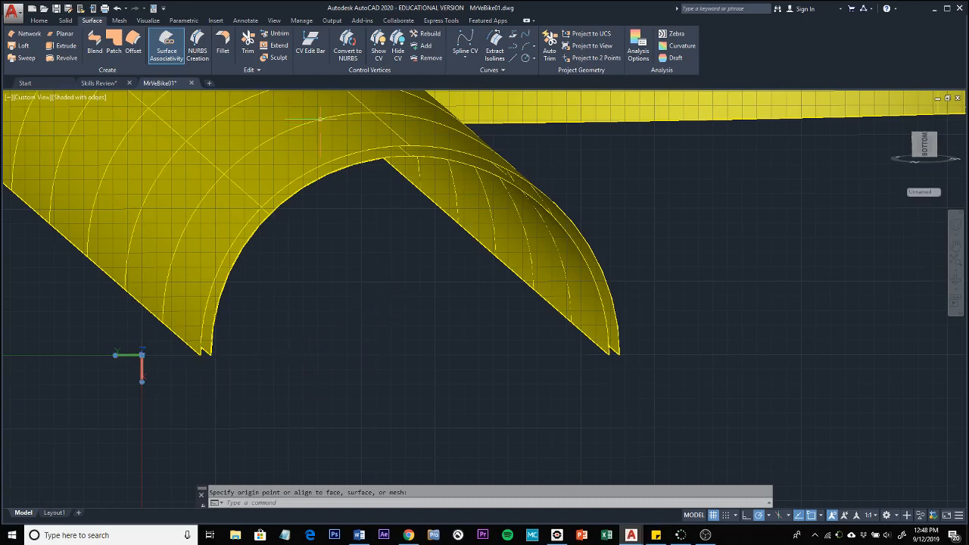
Draw a line joining the outer and inner arc endpoints at the end farthest from the UCS origin.
left_click(40, 22)
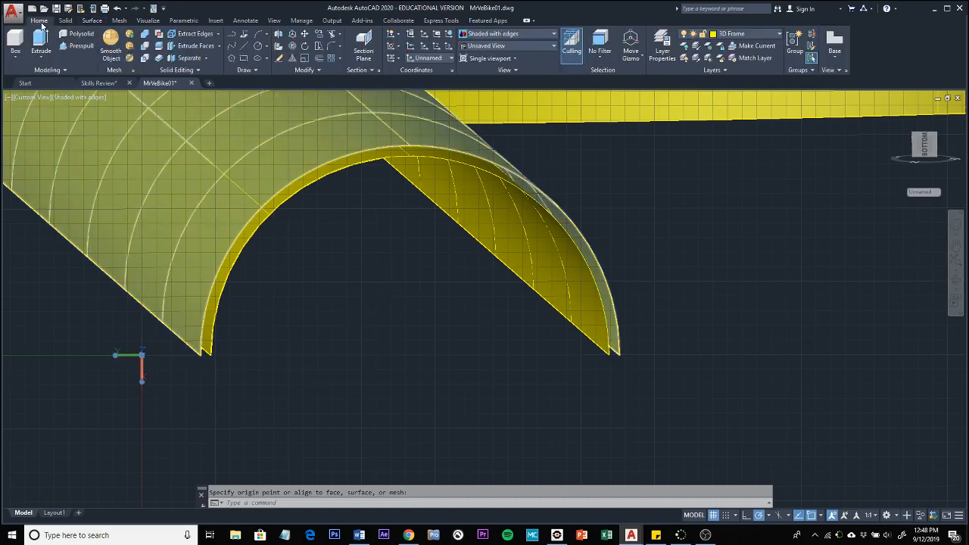
left_click(242, 48)
scroll(614, 375, "up", 2)
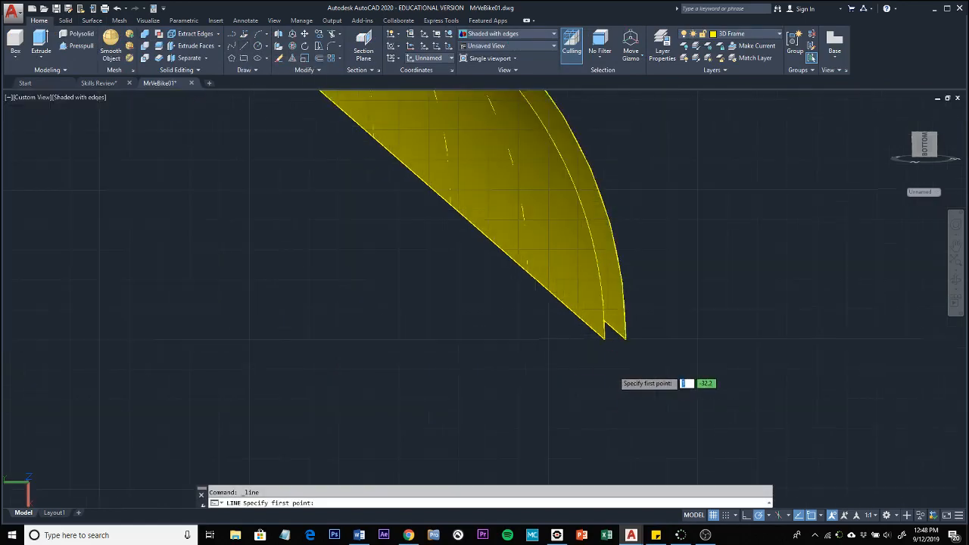
left_click(625, 338)
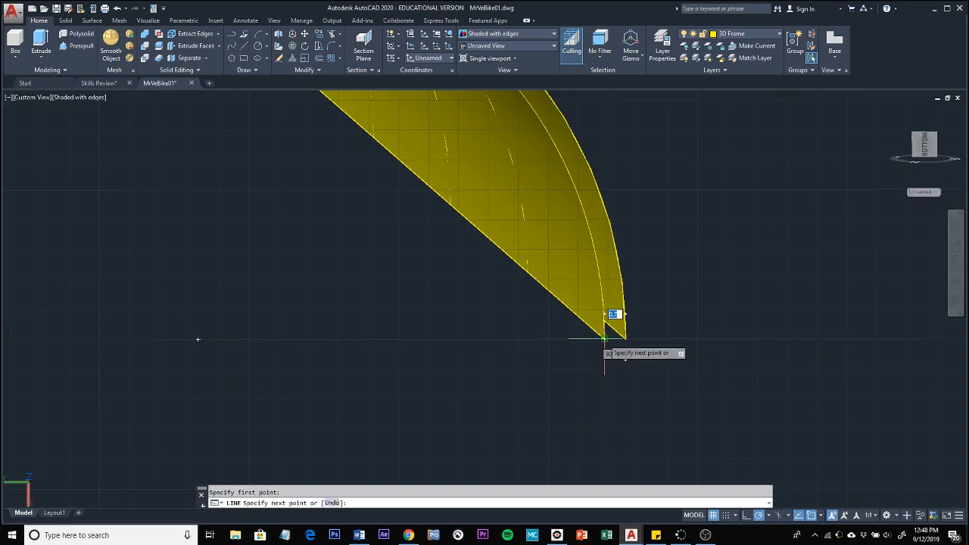
left_click(604, 338)
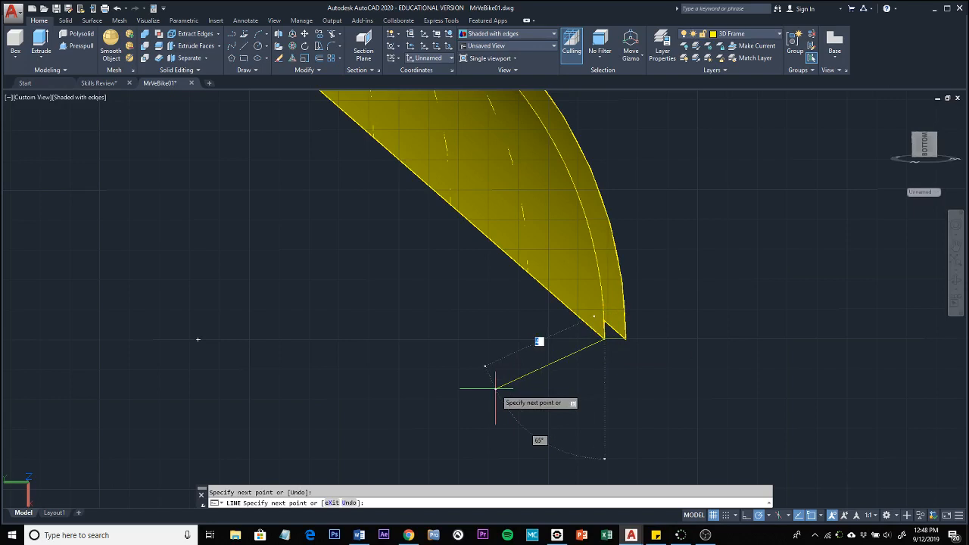
key("Escape")
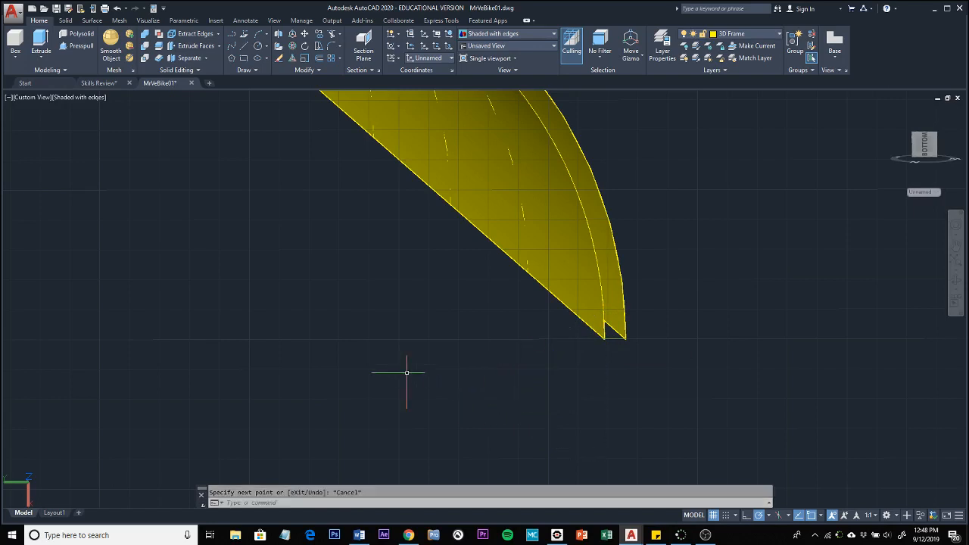
Draw a line joining the inner and outer arc endpoints at the end nearest the UCS origin.
middle_click_drag(406, 372, 545, 355)
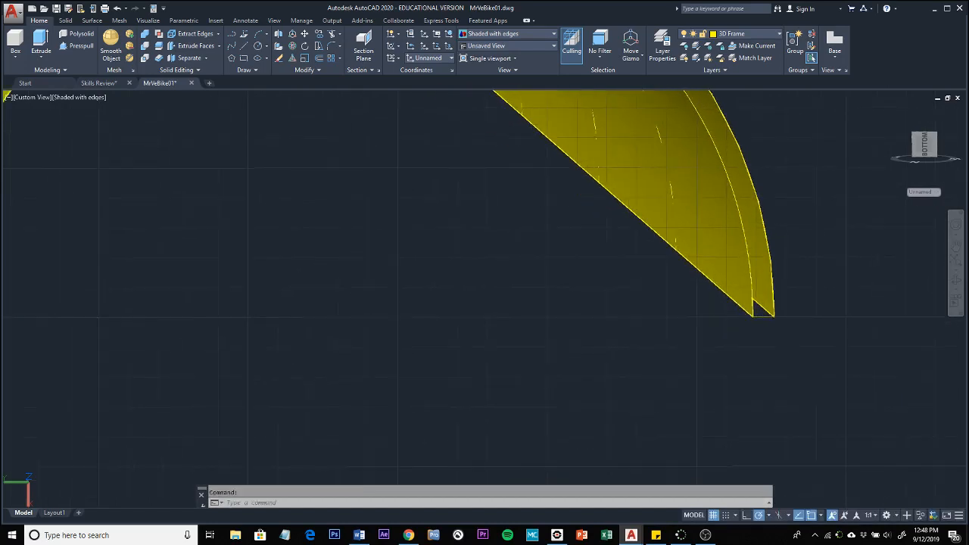
scroll(562, 346, "down", 3)
middle_click_drag(432, 335, 561, 384)
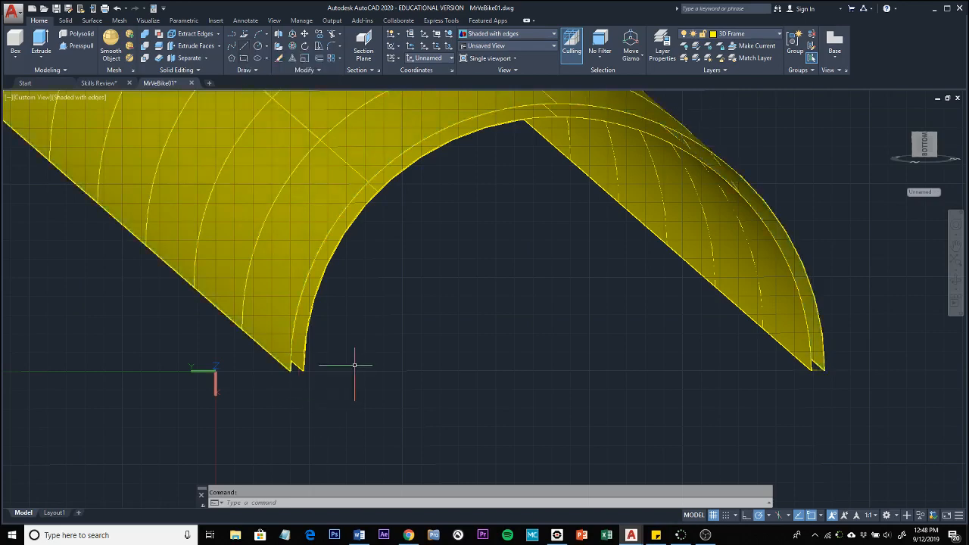
type("l")
key("Return")
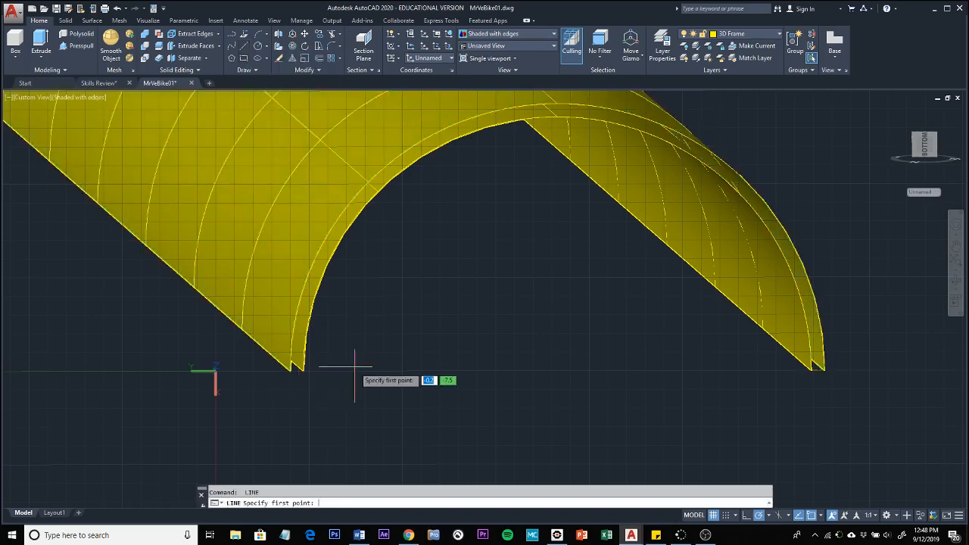
left_click(298, 370)
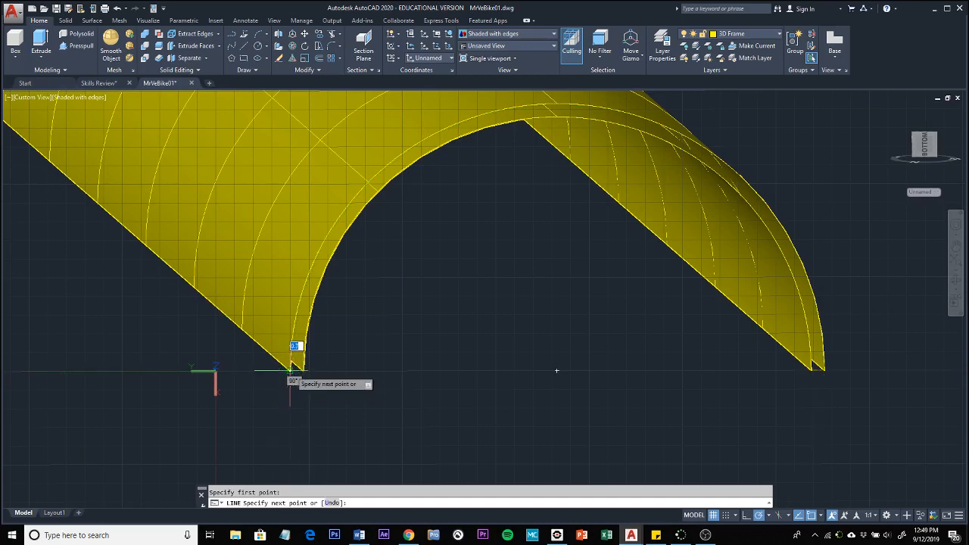
left_click(289, 370)
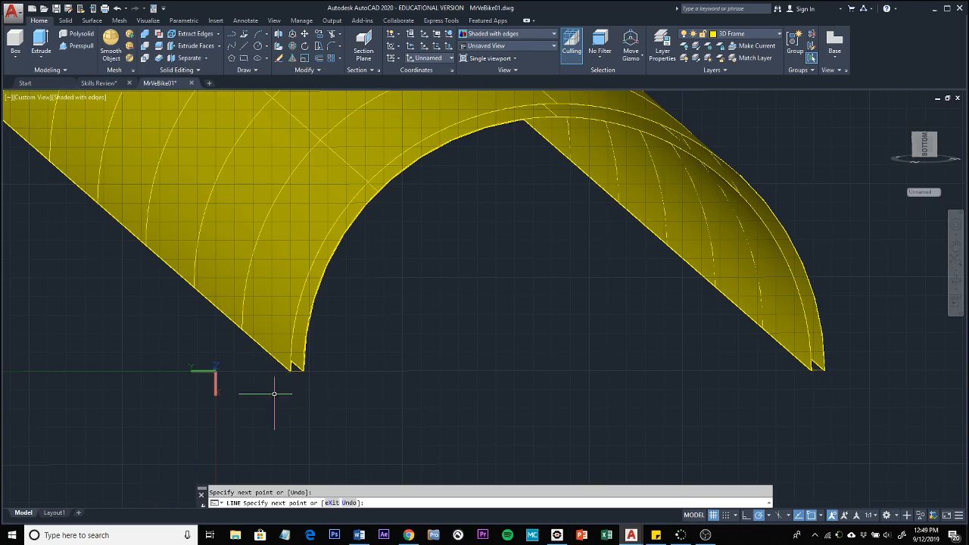
key("Escape")
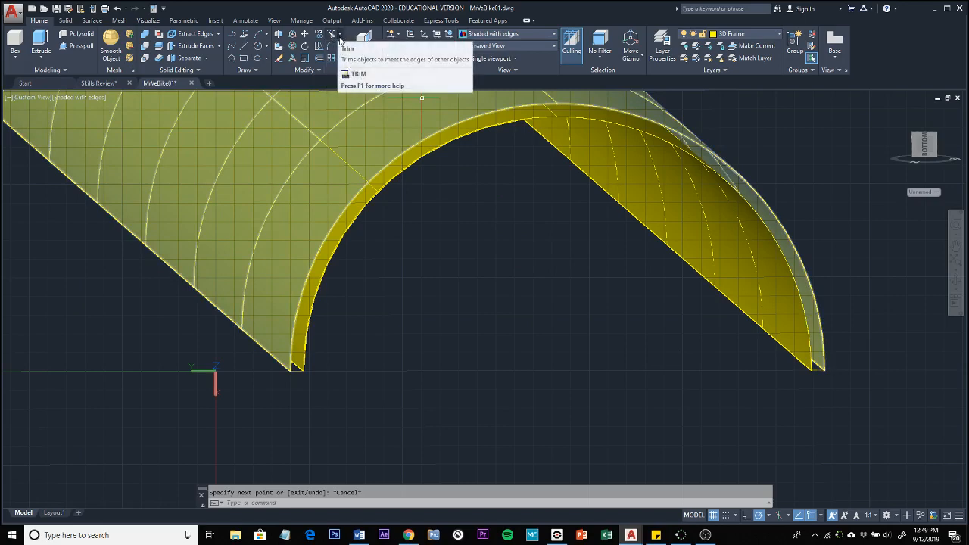
left_click(341, 34)
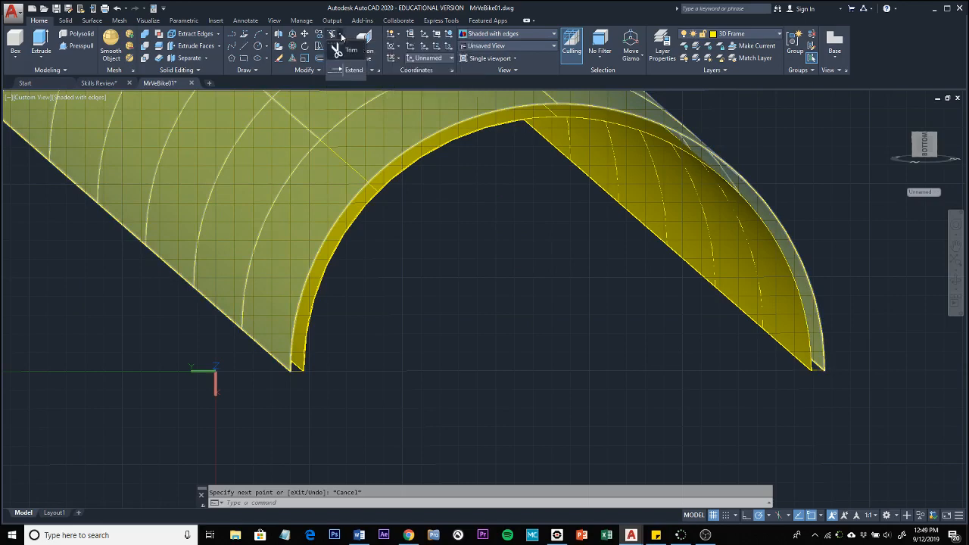
left_click(515, 307)
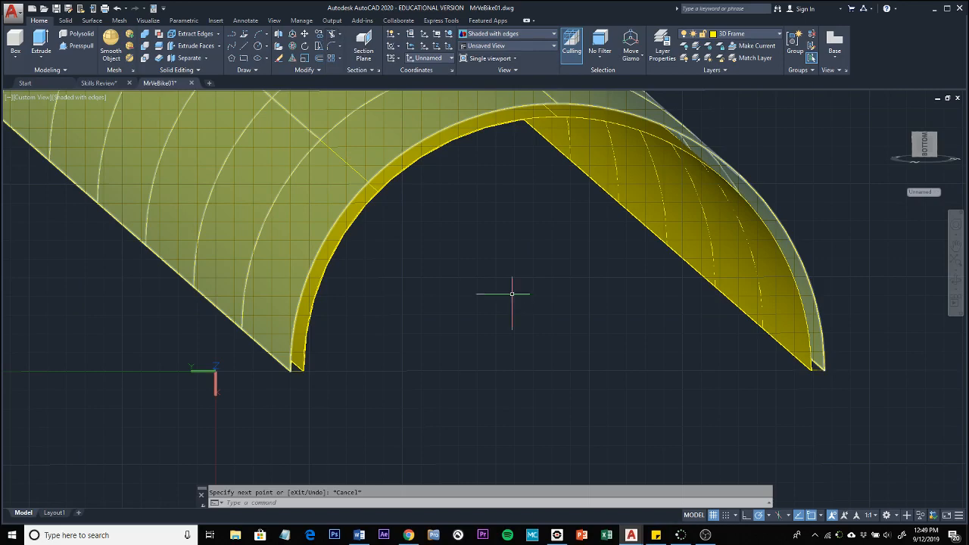
left_click(321, 69)
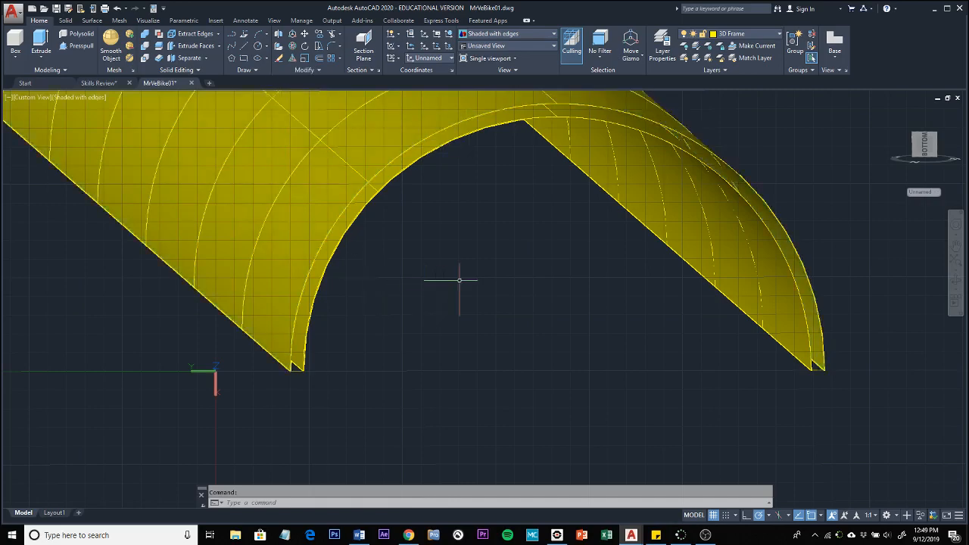
Start a Join on the end profile's two arcs and two short connecting lines, removing the outer and inner surfaces from the selection.
key("Escape")
type("JOIN")
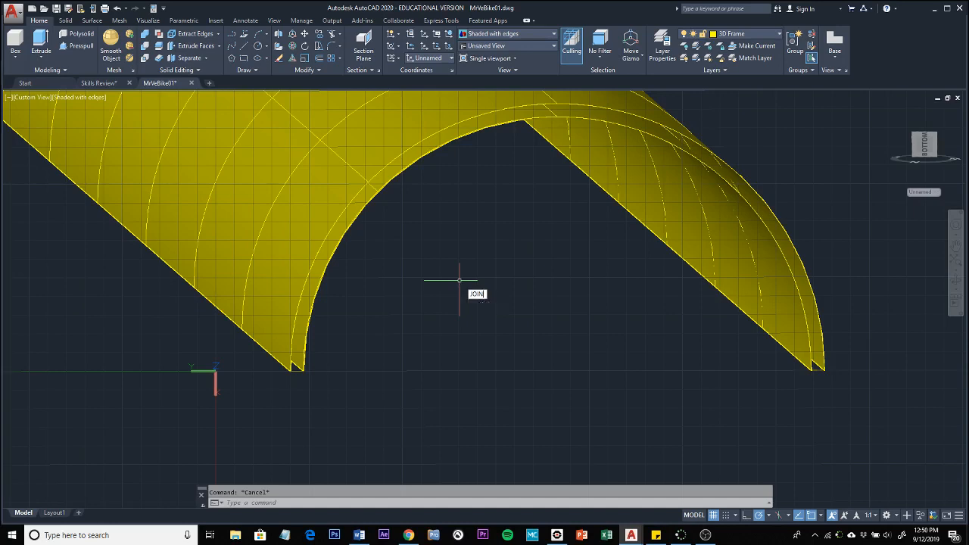
key("Return")
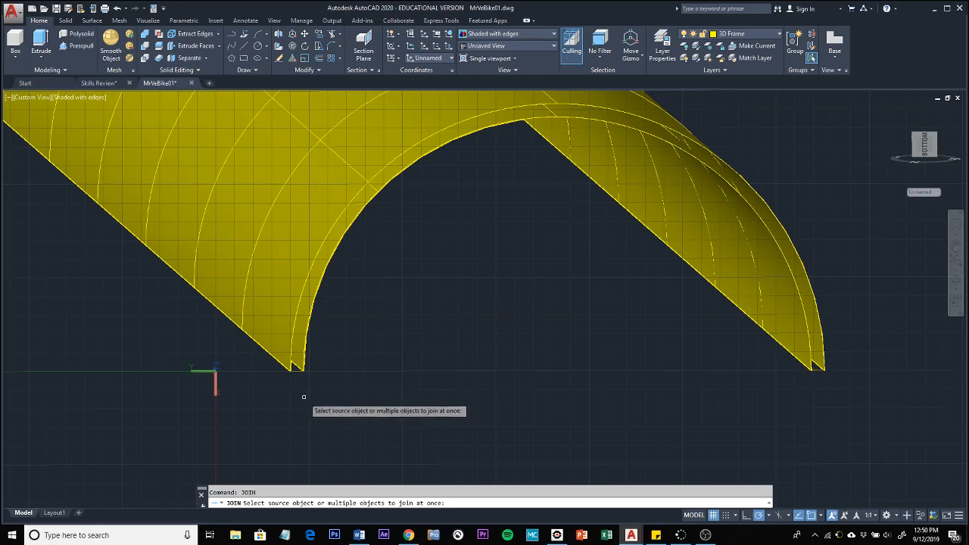
left_click(295, 369)
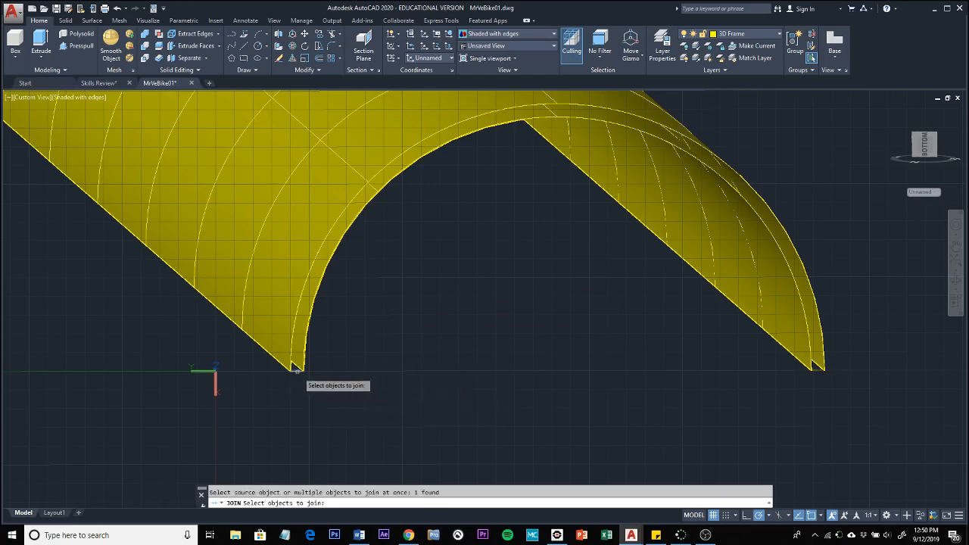
left_click(815, 368)
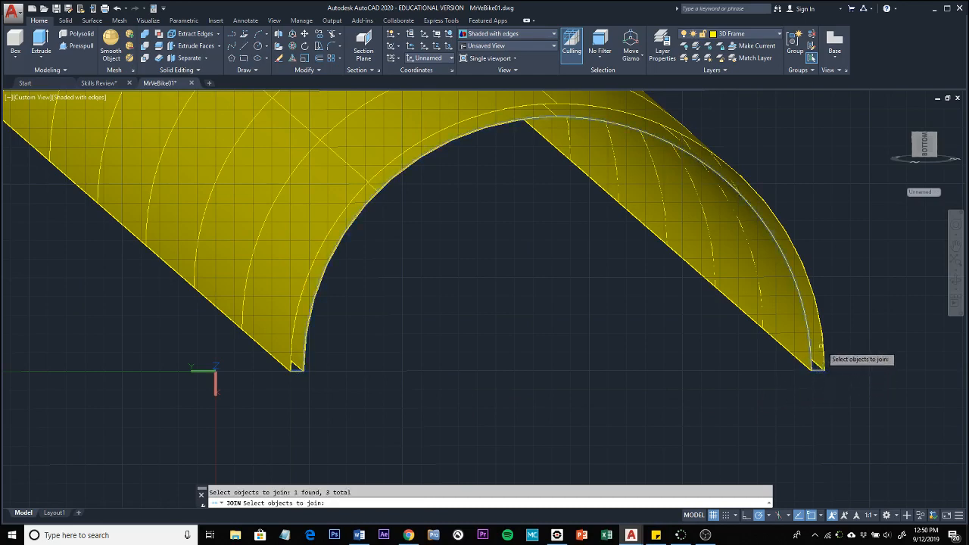
left_click(823, 342)
left_click(823, 342)
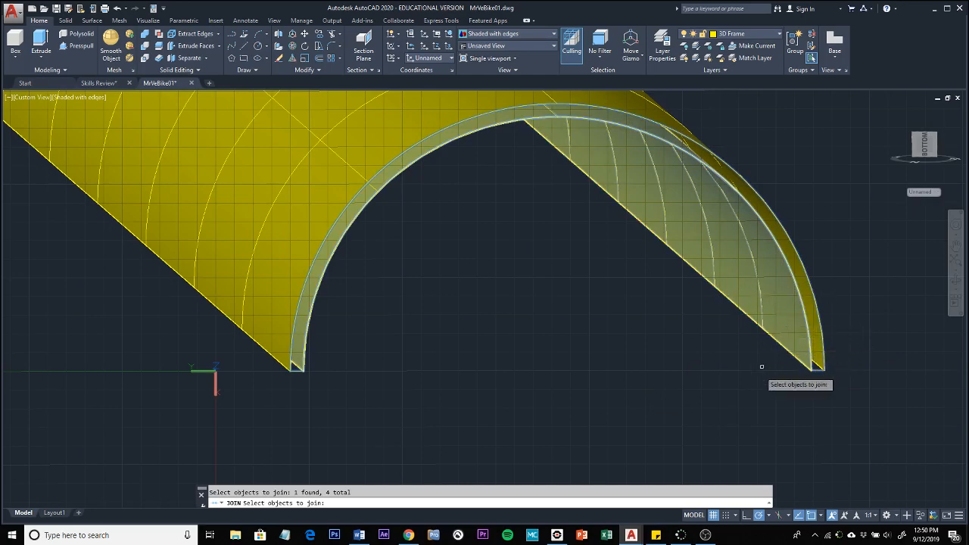
left_click(740, 280)
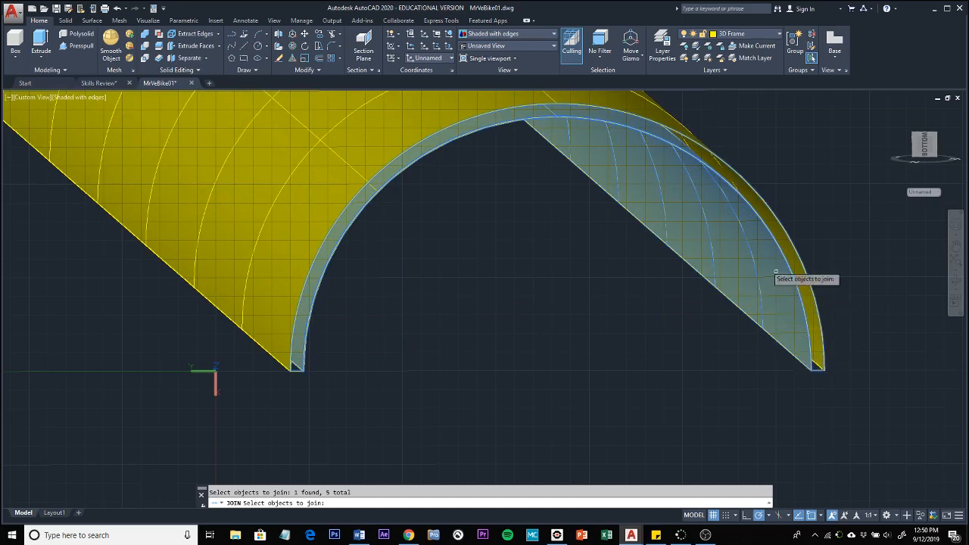
left_click(273, 250)
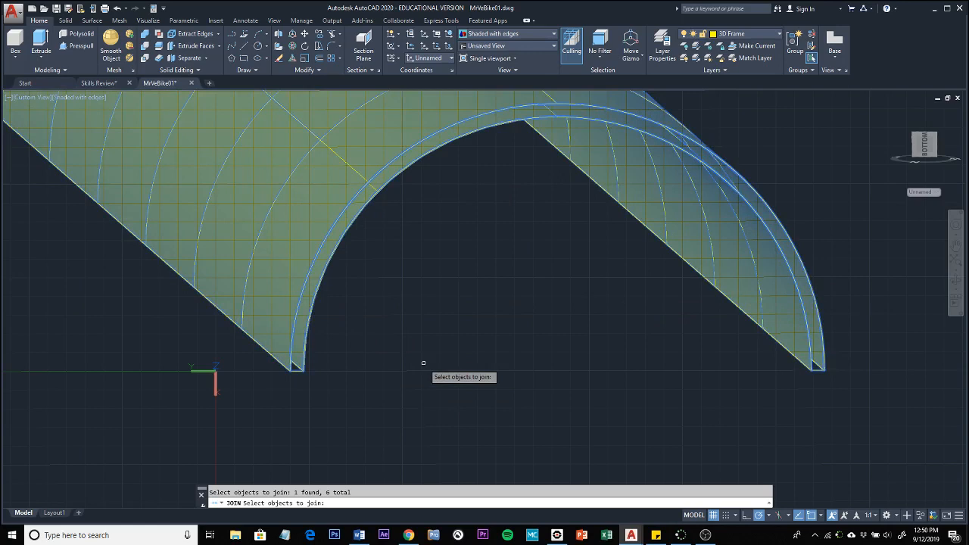
left_click(275, 247, "shift")
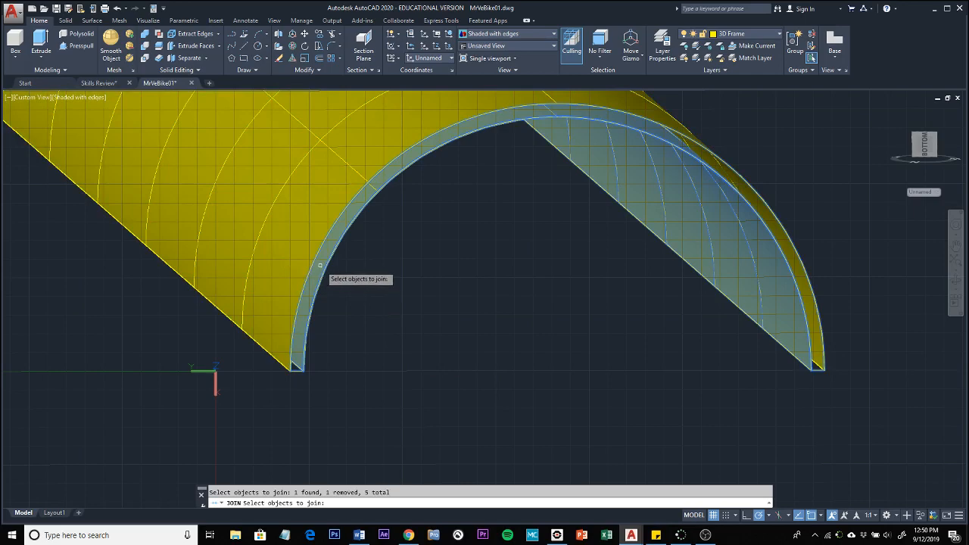
left_click(704, 234, "shift")
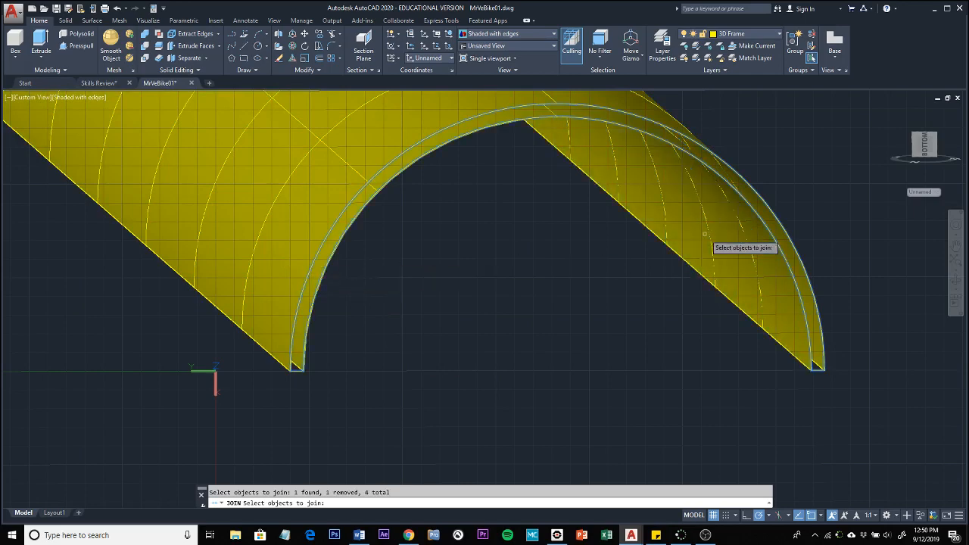
Window-select the whole end profile, exclude both half-tube surfaces, and join the two arcs and two connecting lines into one polyline.
middle_click_drag(633, 370, 623, 404, "shift")
left_click(778, 304)
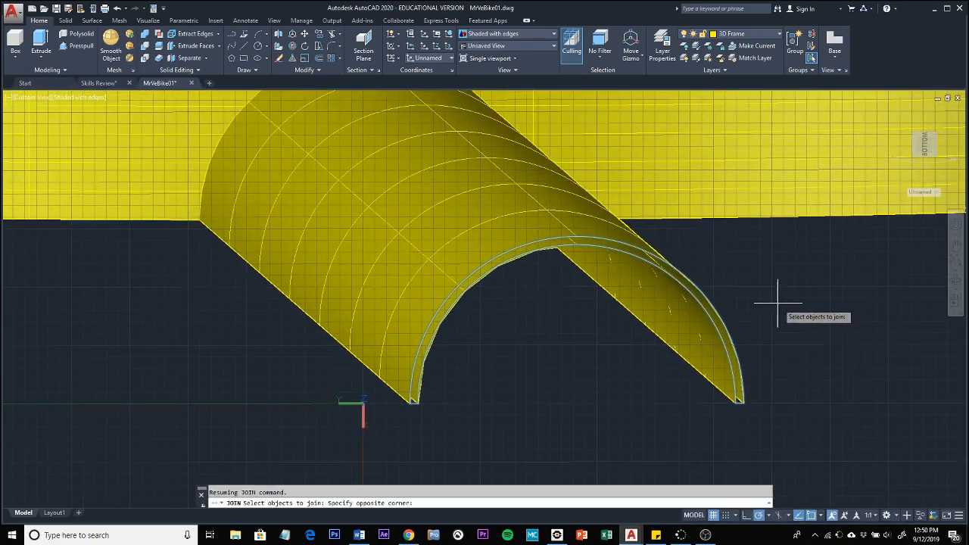
left_click(396, 422)
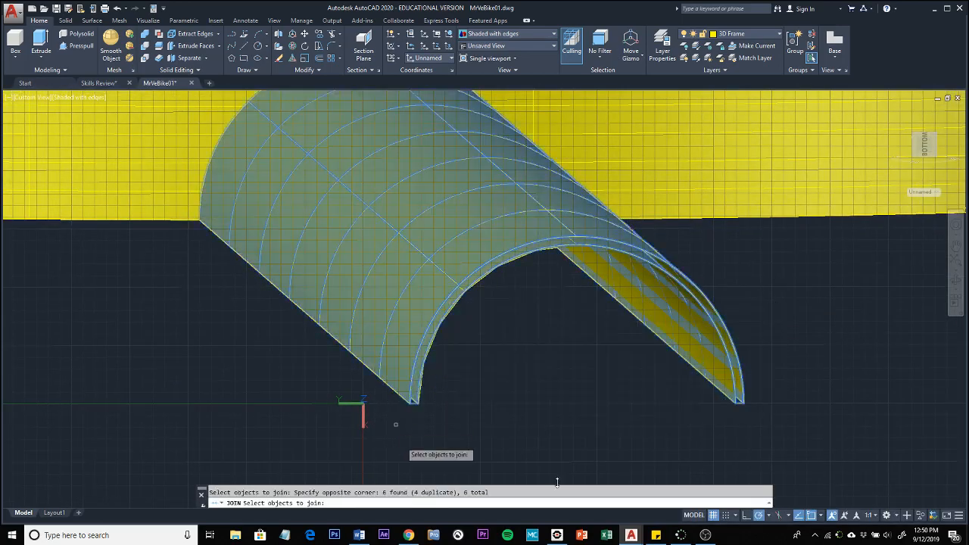
left_click(676, 337, "shift")
left_click(390, 282, "shift")
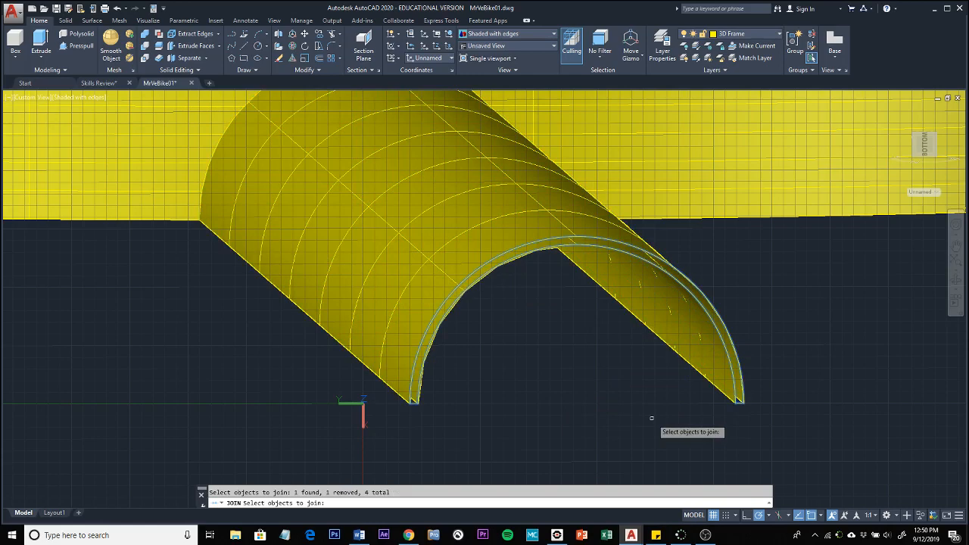
key("Return")
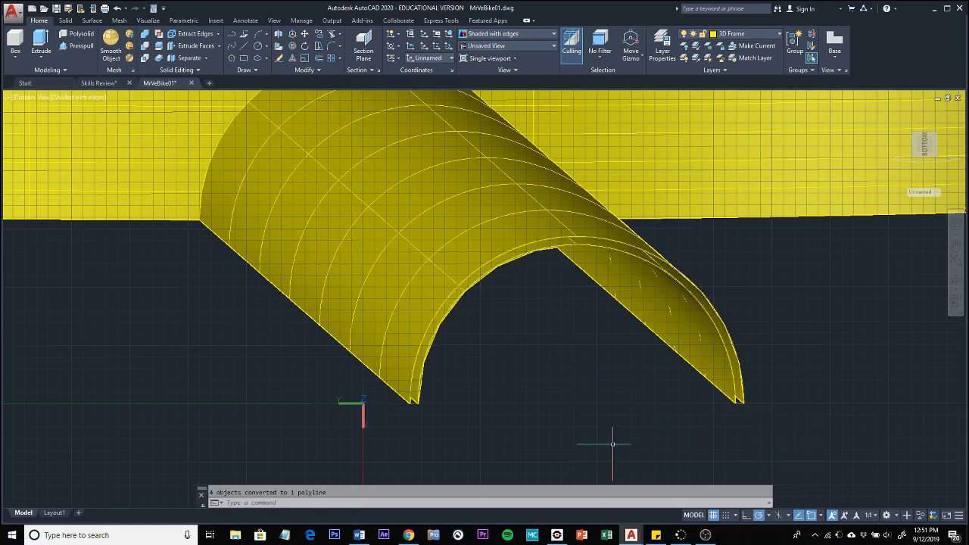
Check the joined end profile's Closed setting in its properties, leaving the setting as it is.
left_click(738, 401)
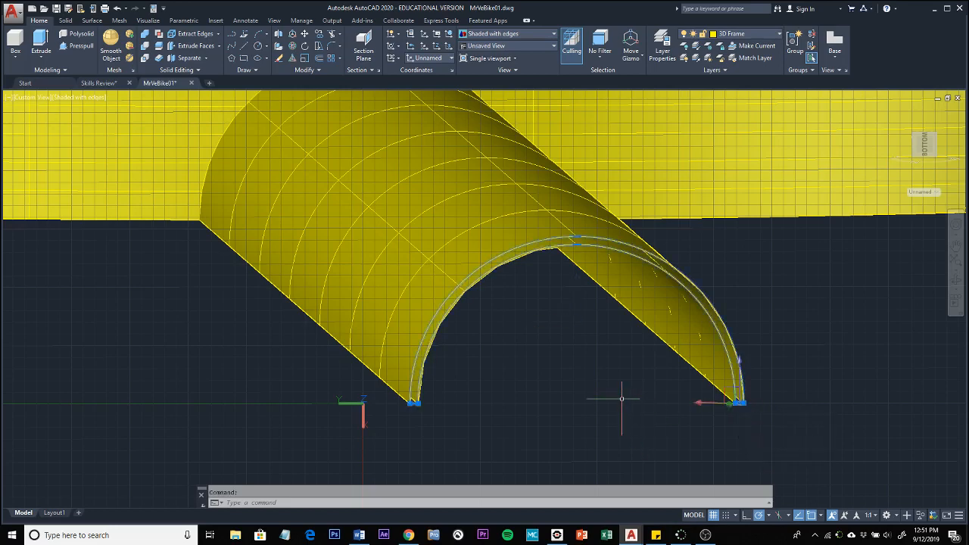
type("PRO")
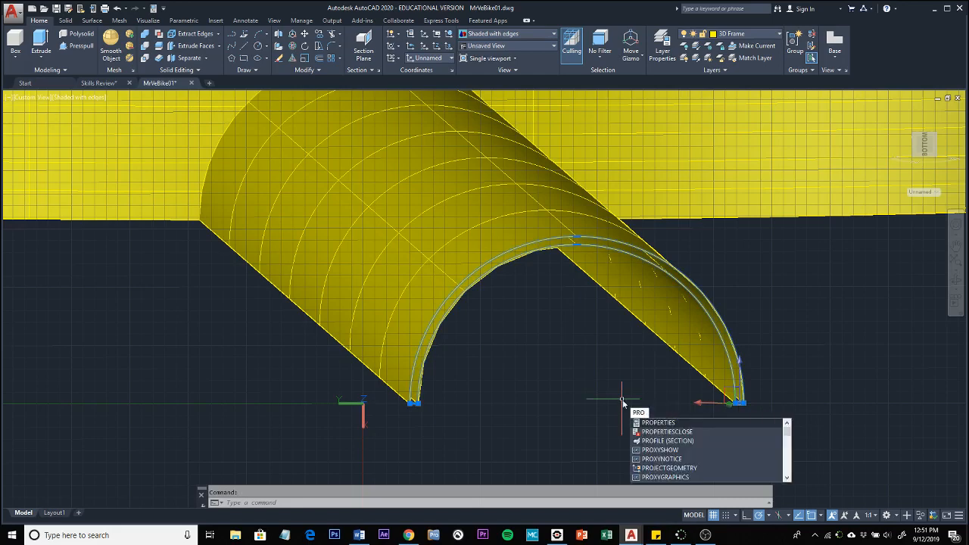
type("PERTIES")
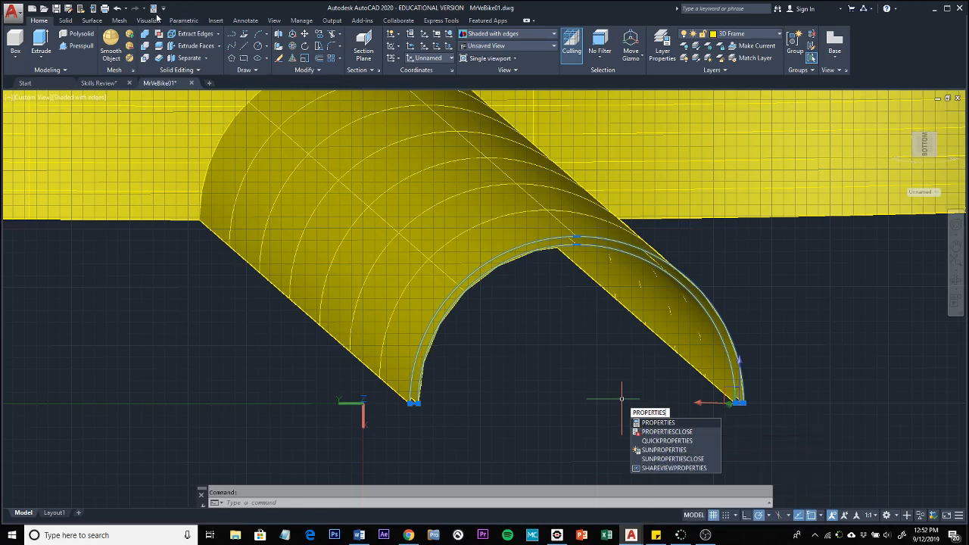
left_click(163, 9)
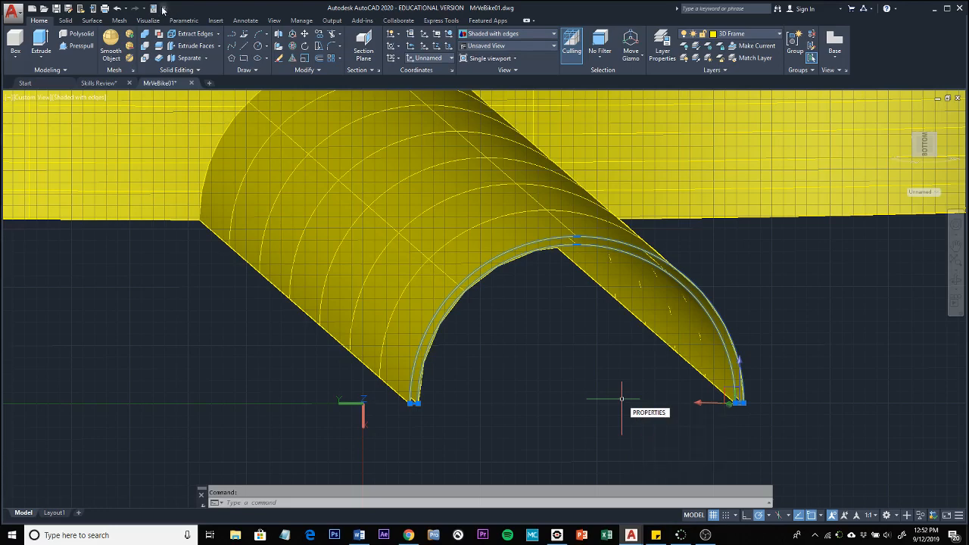
left_click(163, 9)
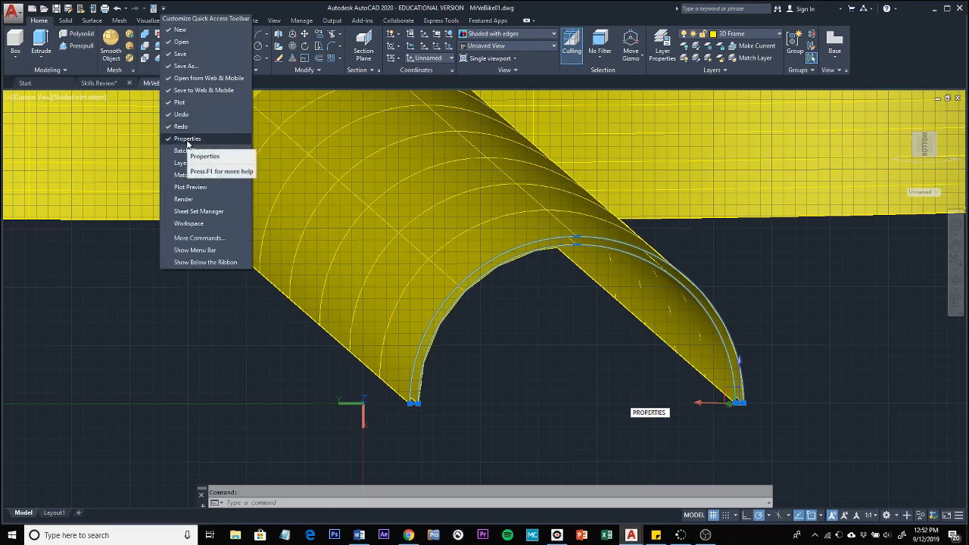
left_click(196, 8)
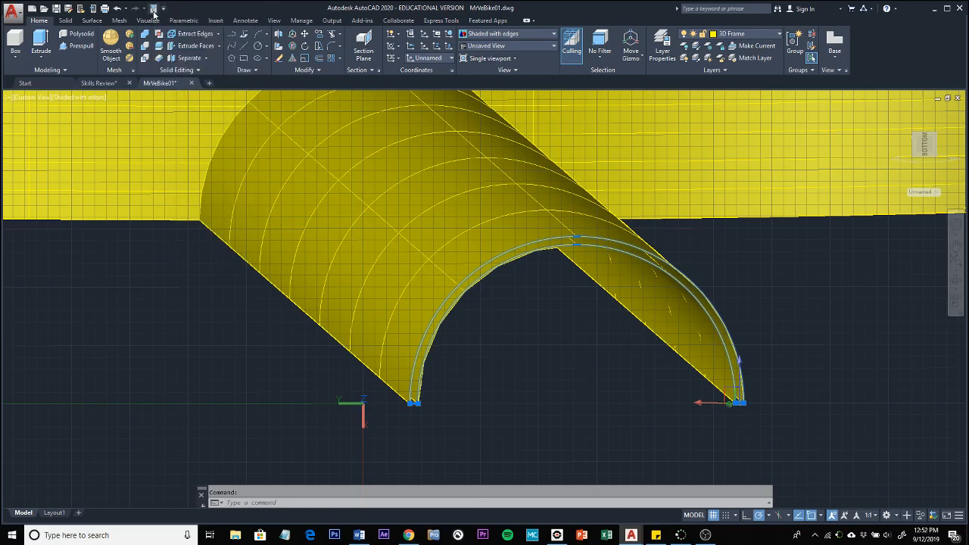
left_click(153, 9)
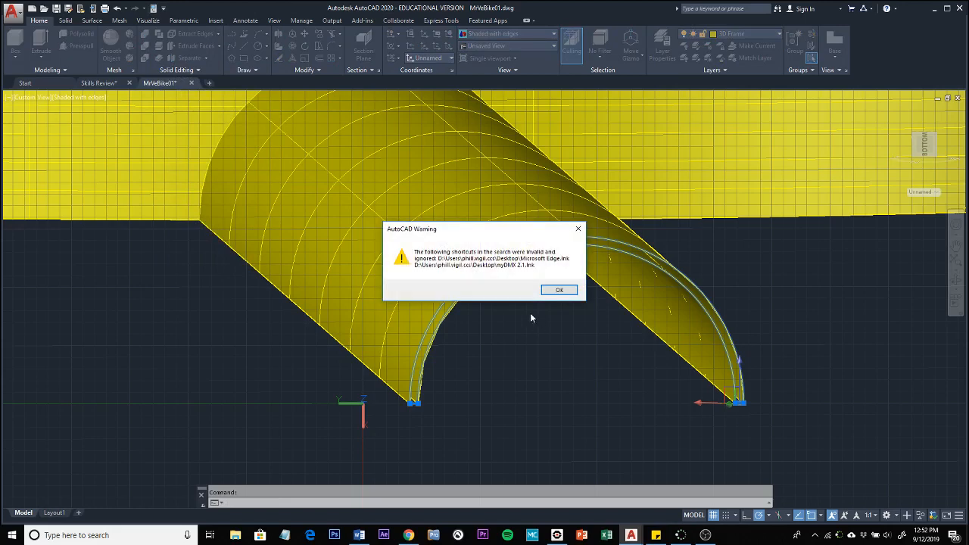
left_click(564, 295)
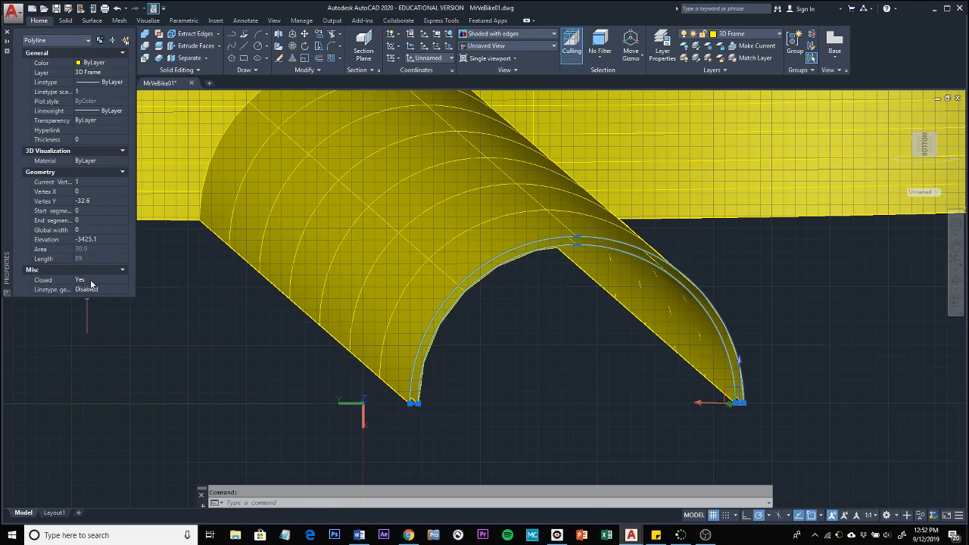
left_click(84, 280)
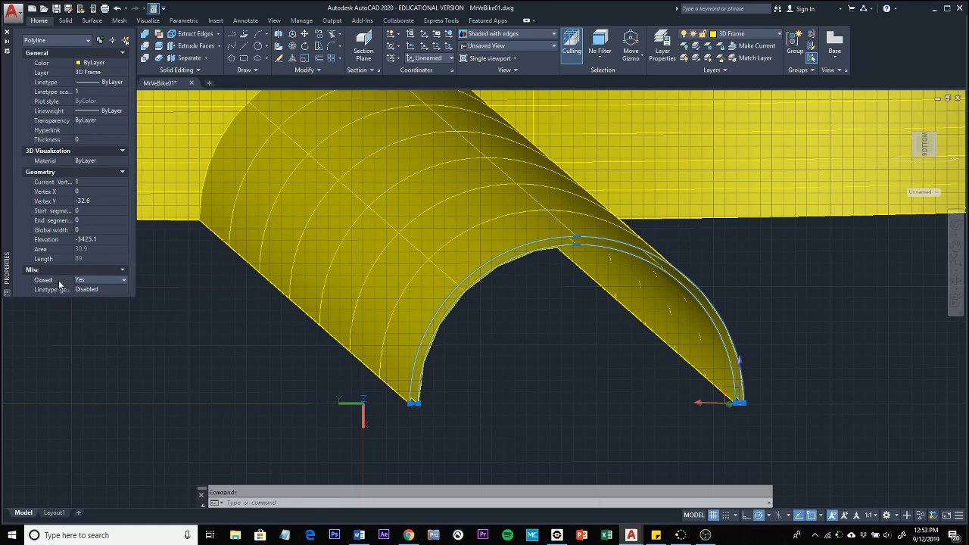
left_click(123, 280)
key("Escape")
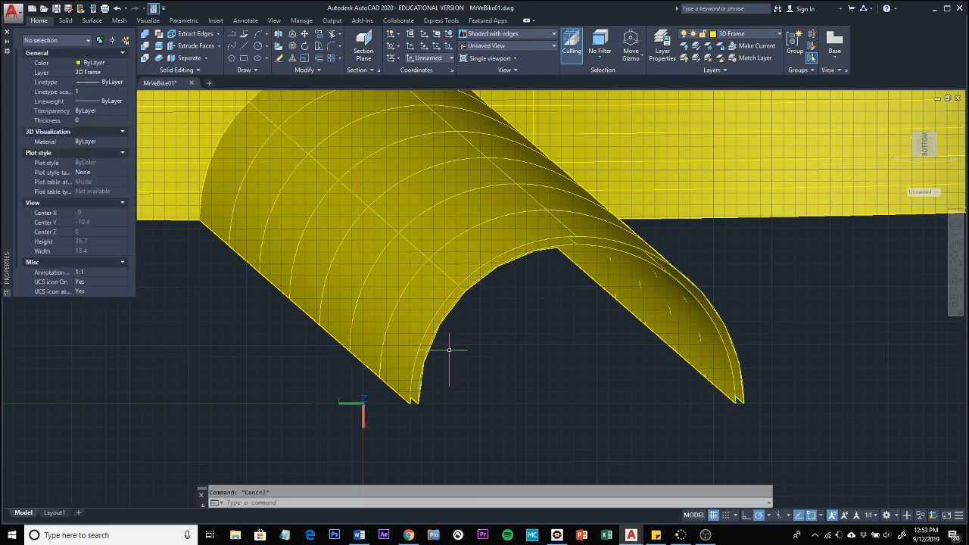
left_click(7, 32)
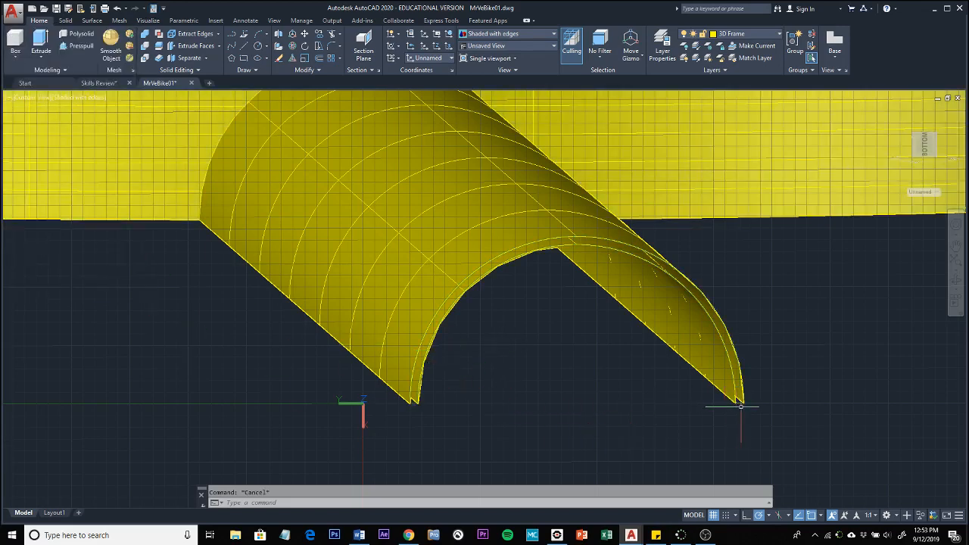
Convert the joined end profile polyline at the half-tube's open end into a region.
scroll(740, 406, "up", 2)
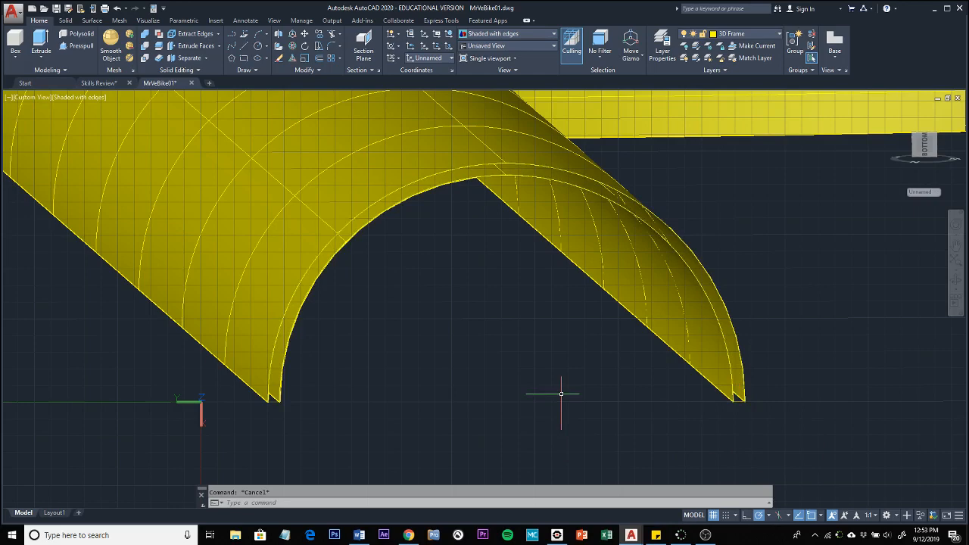
type("REG")
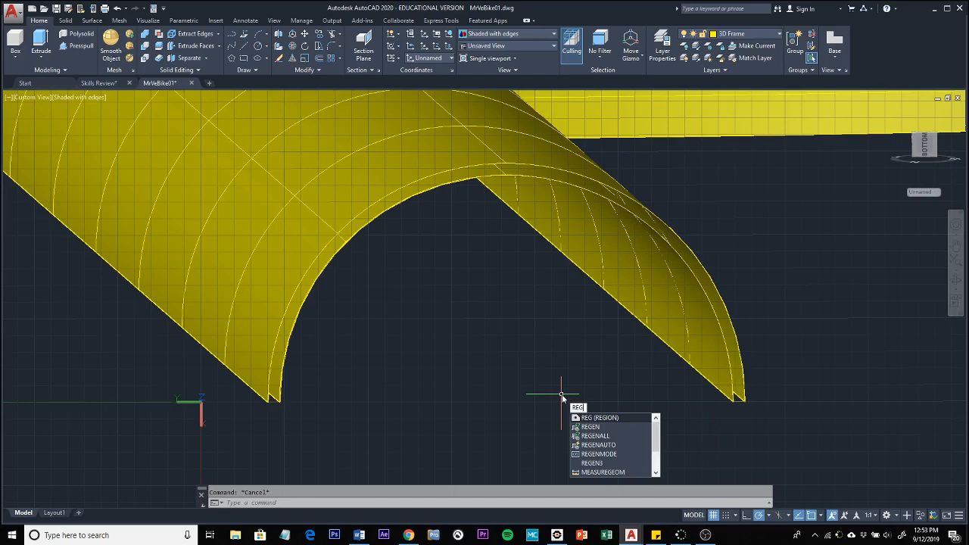
type("ION")
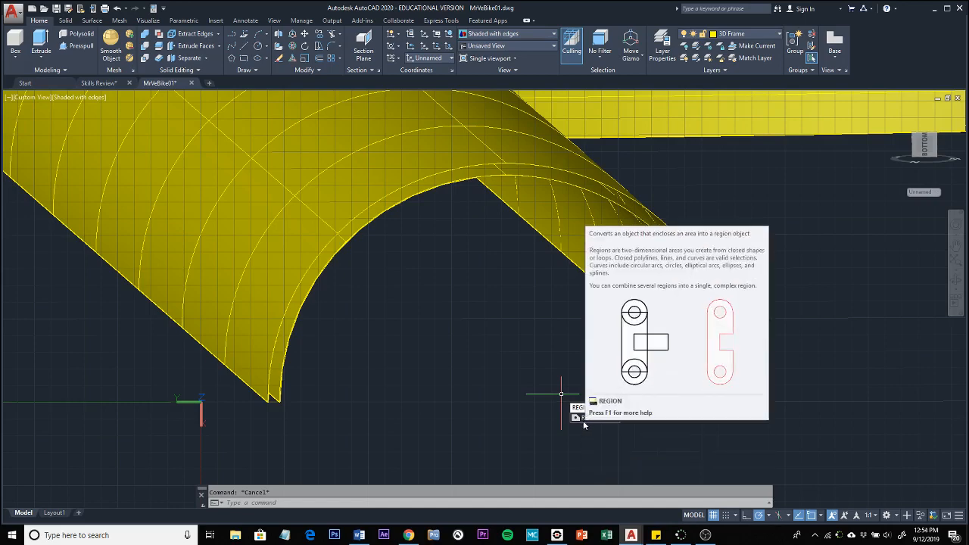
left_click(583, 424)
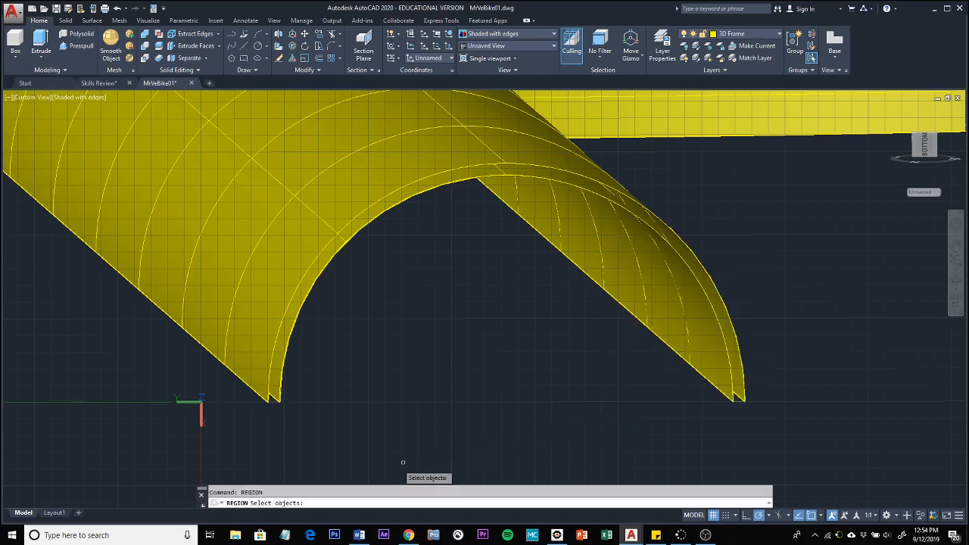
left_click(738, 399)
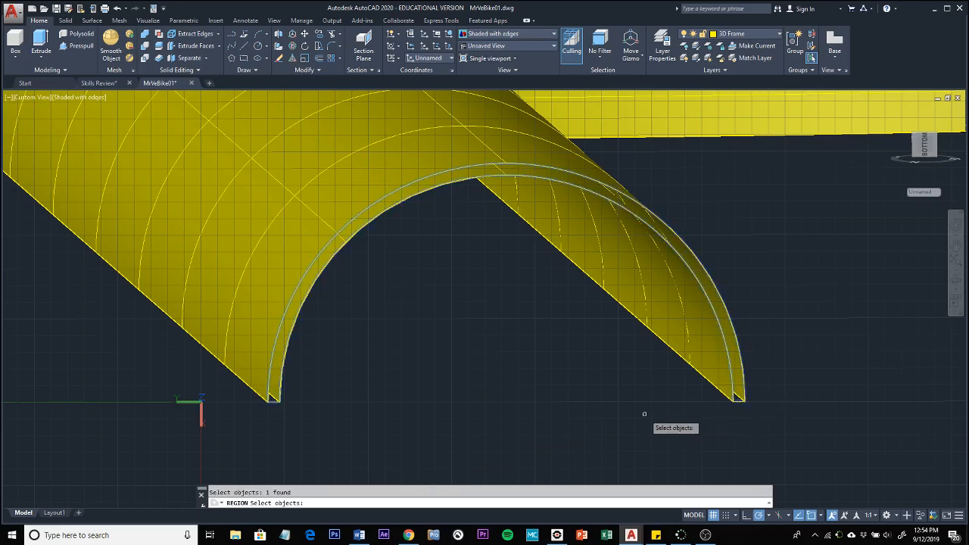
key("Return")
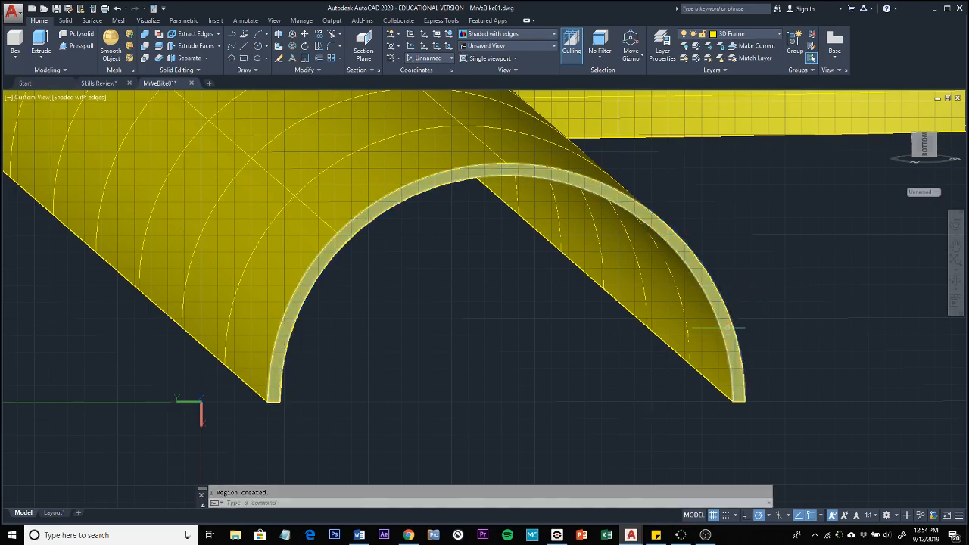
mouse_move(727, 328)
mouse_move(738, 386)
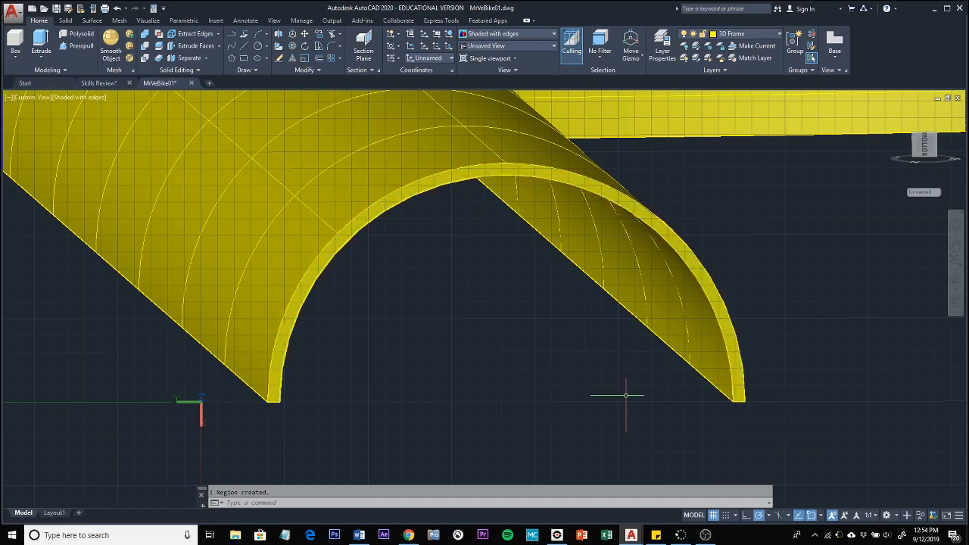
type("conv")
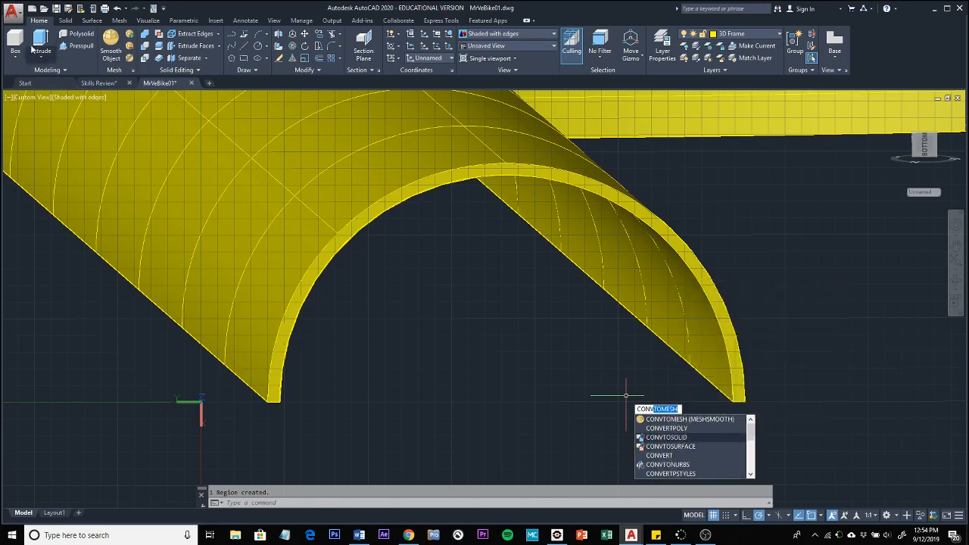
left_click(96, 22)
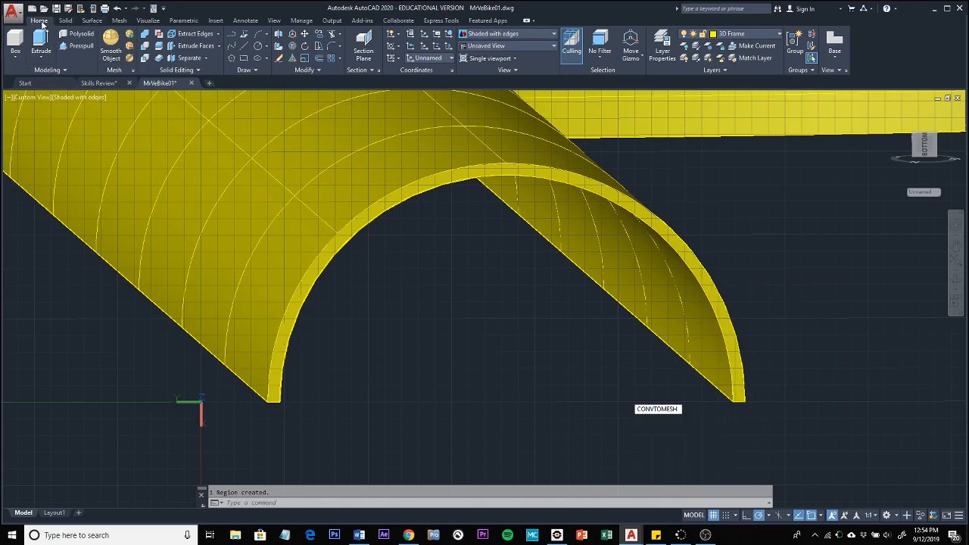
left_click(194, 72)
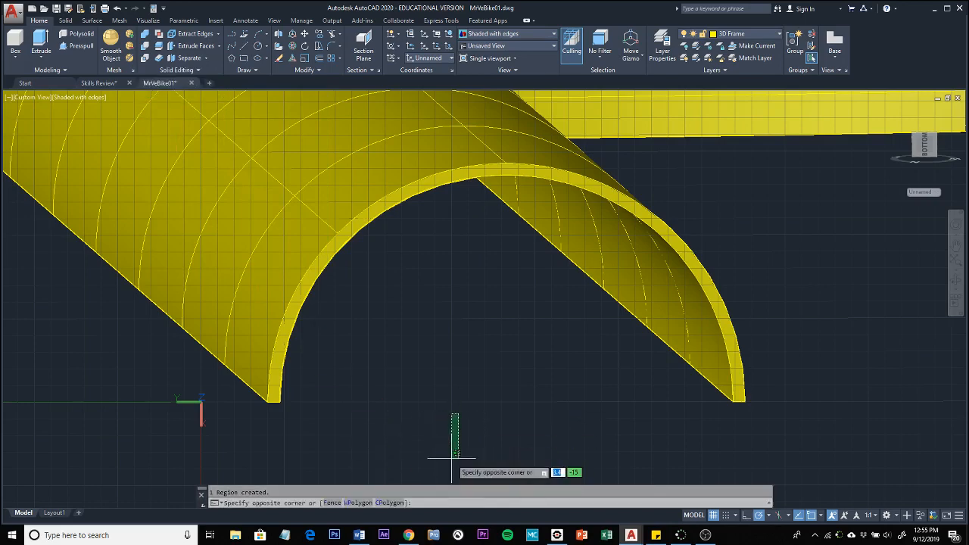
key("Escape")
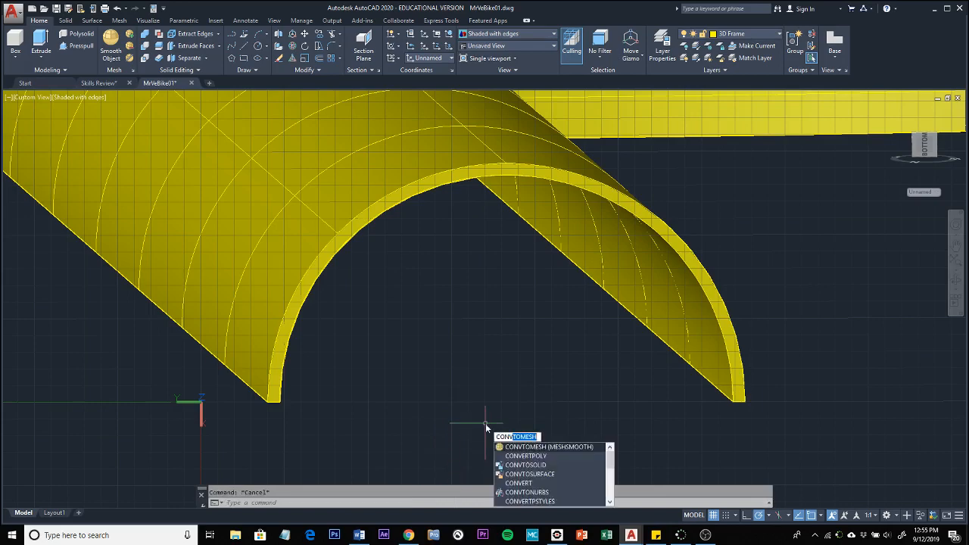
Convert the region closing the half-tube's open end into a surface with CONVTOSURFACE.
left_click(541, 474)
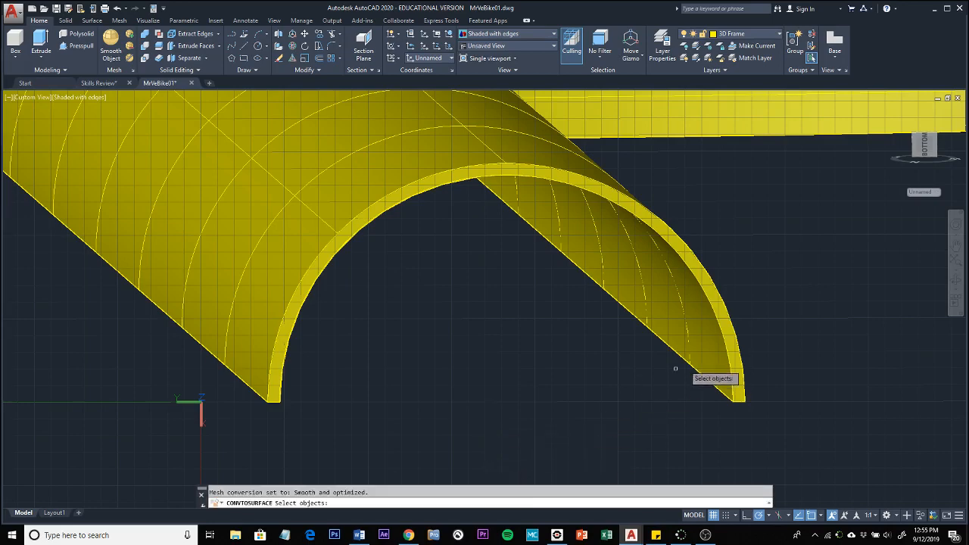
left_click(730, 341)
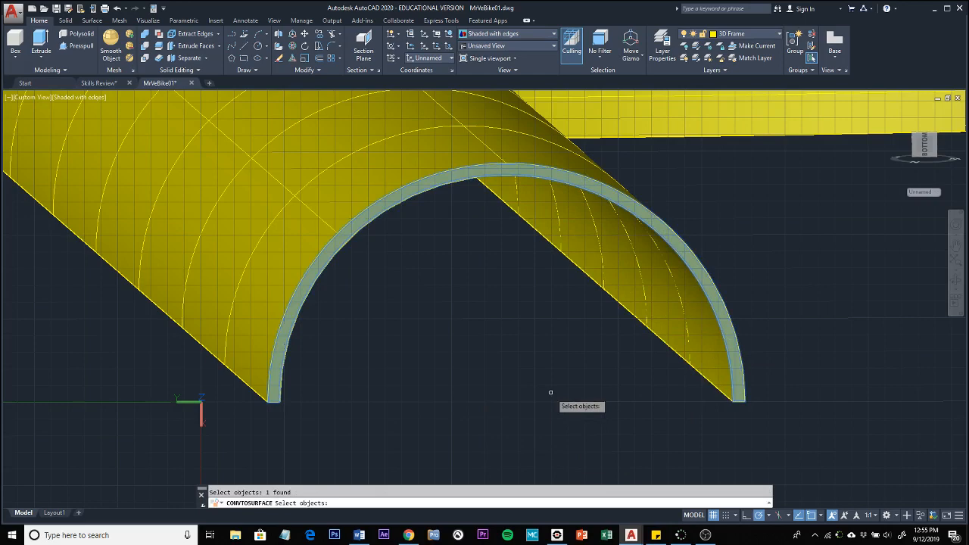
key("Return")
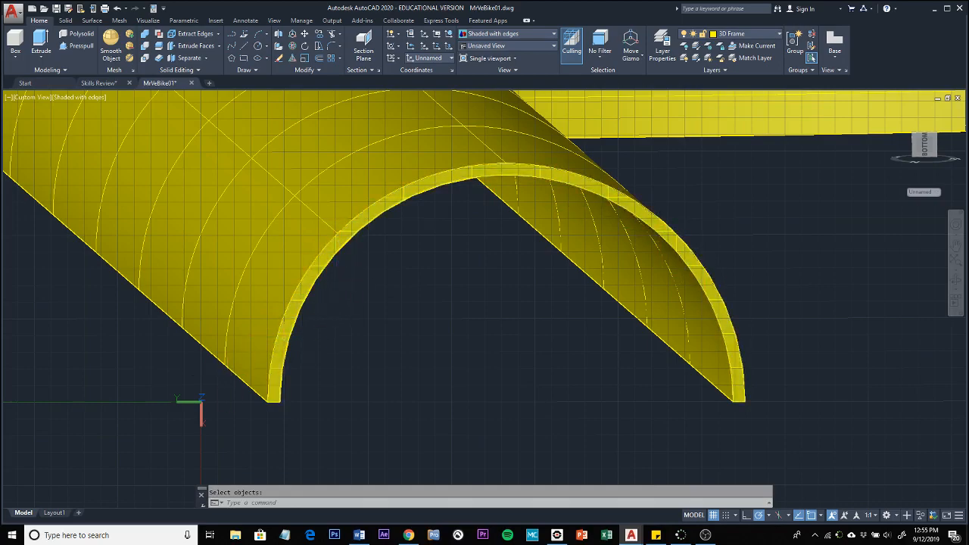
Check the object type of the half-tube's end cap and convert the region still there into a surface.
mouse_move(230, 371)
middle_mouse_down("shift")
mouse_move(235, 380)
mouse_move(234, 371)
middle_mouse_up("shift")
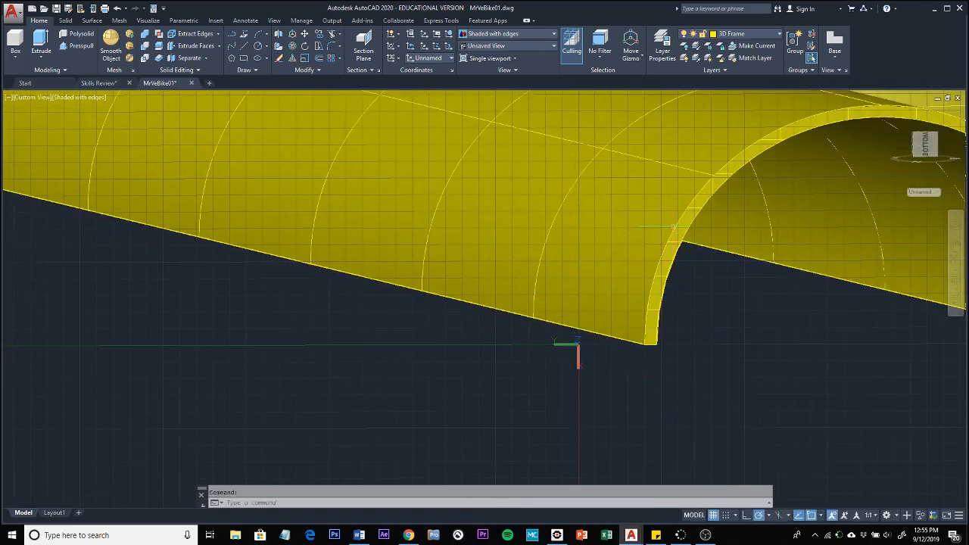
mouse_move(675, 244)
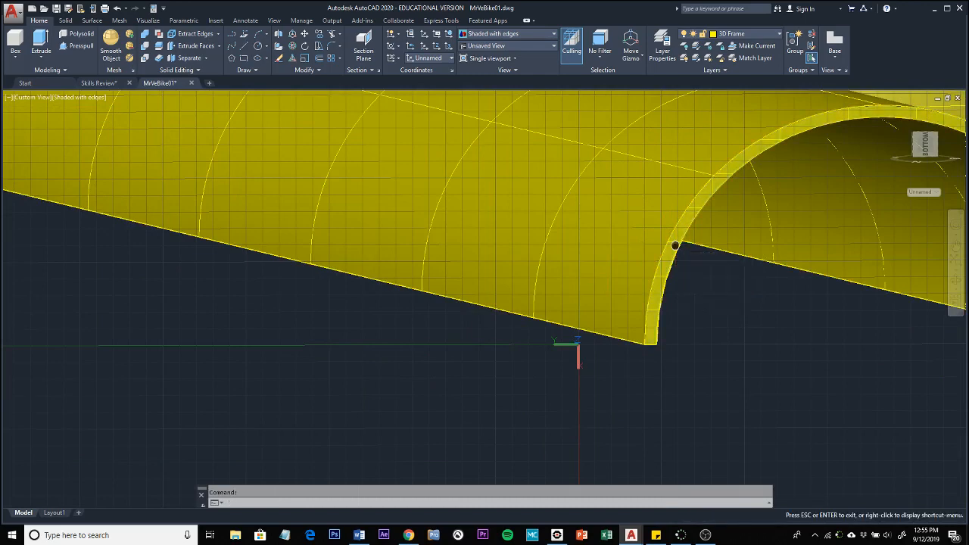
middle_click_drag(677, 245, 431, 352)
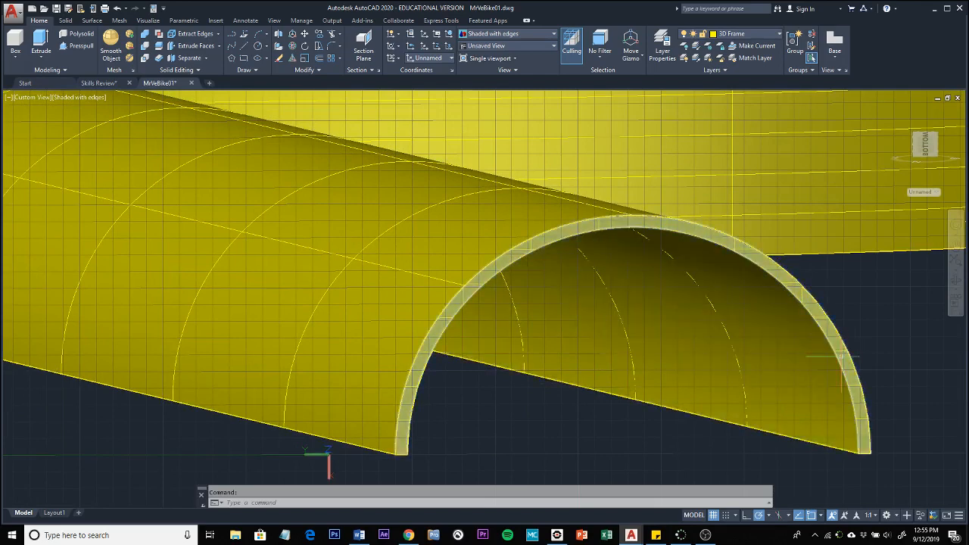
mouse_move(839, 358)
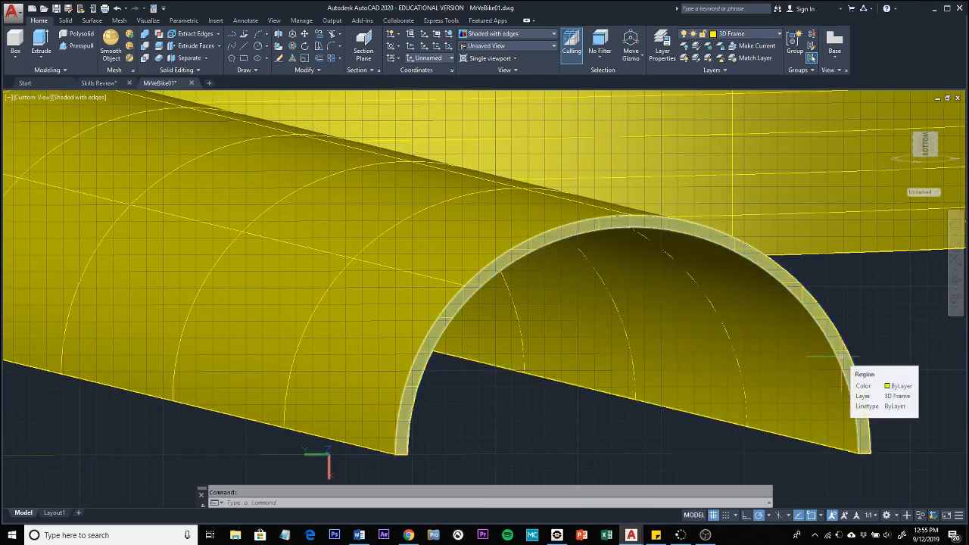
left_click(840, 356)
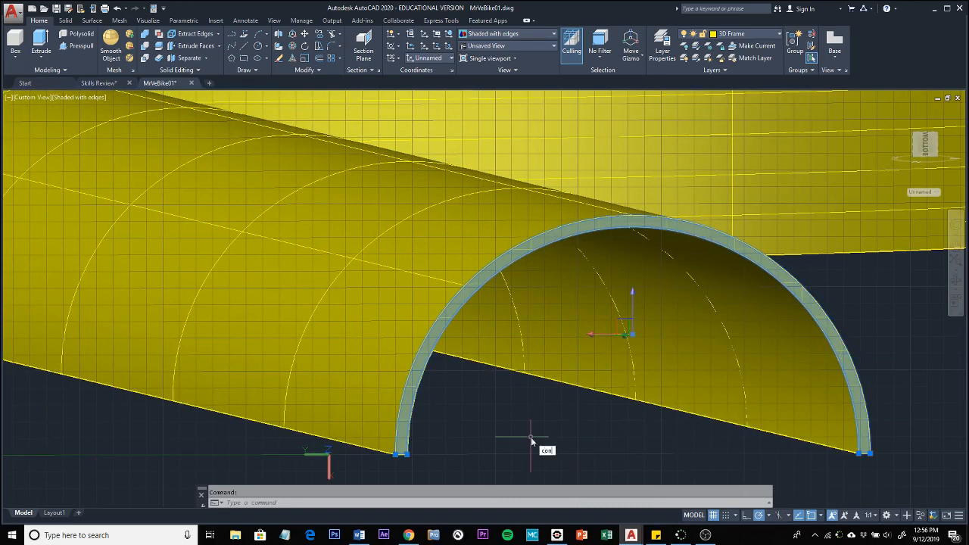
type("on")
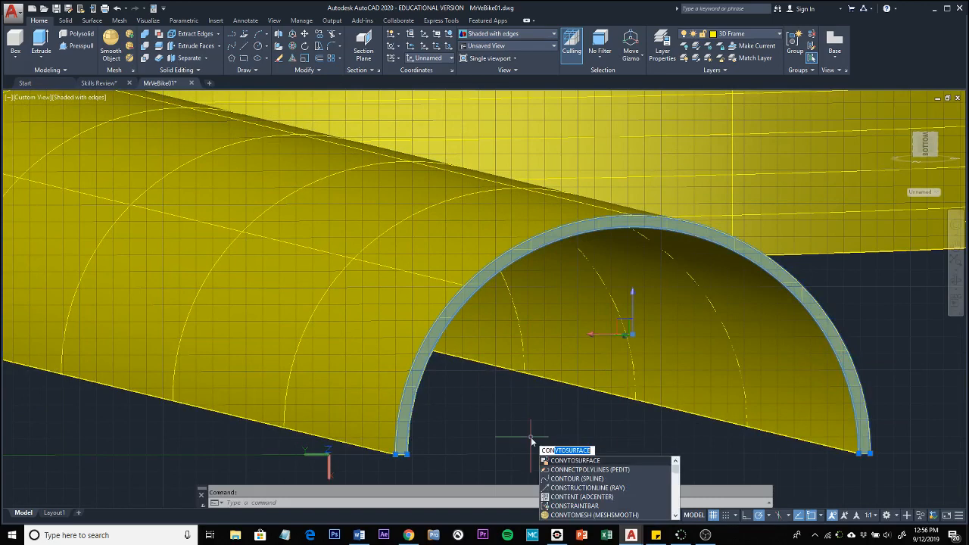
left_click(573, 461)
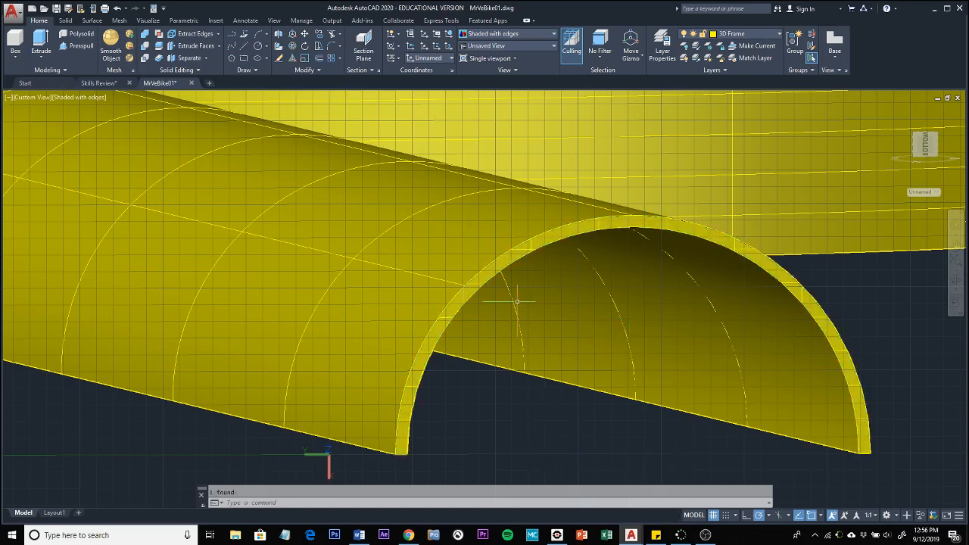
Examine the end cap and both half-tube surfaces, and view the whole bike frame.
mouse_move(506, 263)
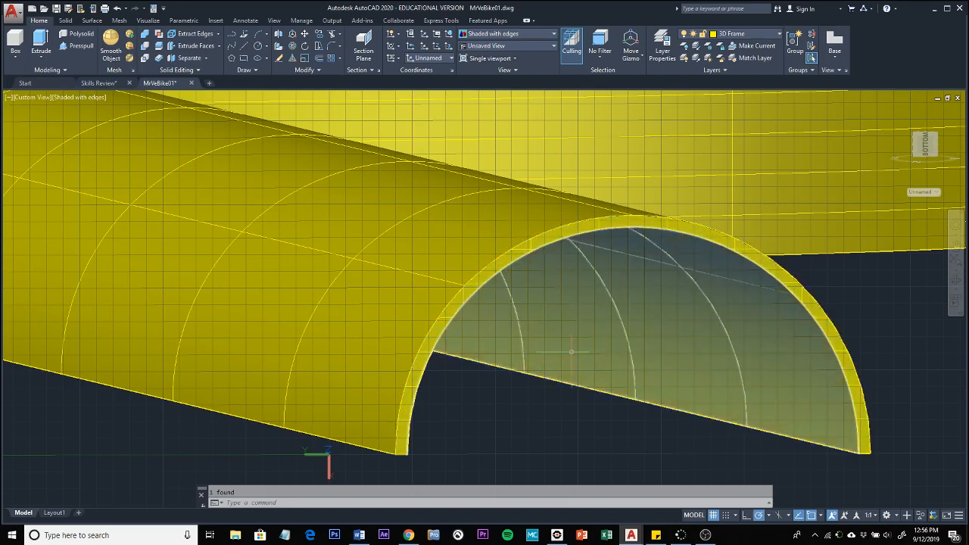
mouse_move(476, 285)
middle_click_drag(610, 317, 625, 404, "shift")
middle_click_drag(539, 379, 432, 334, "shift")
scroll(590, 401, "down", 5)
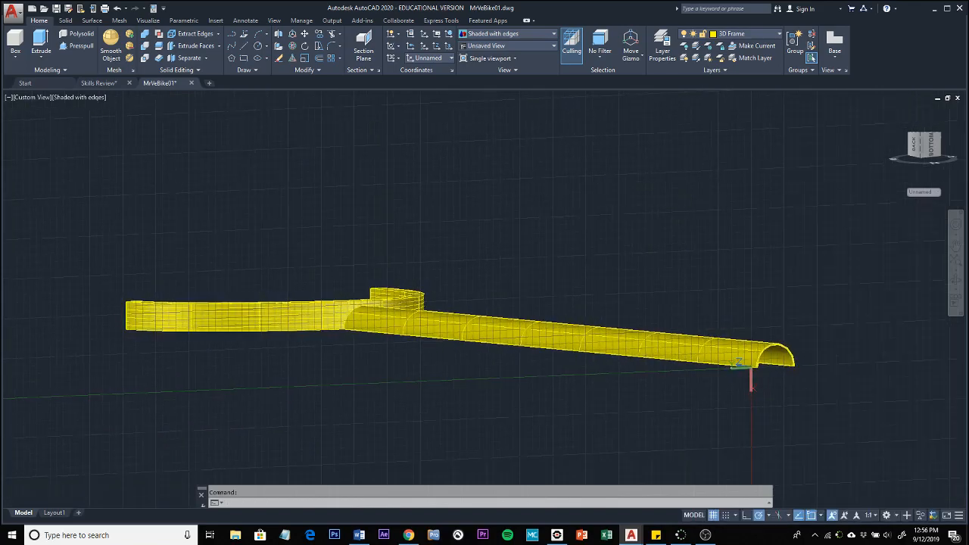